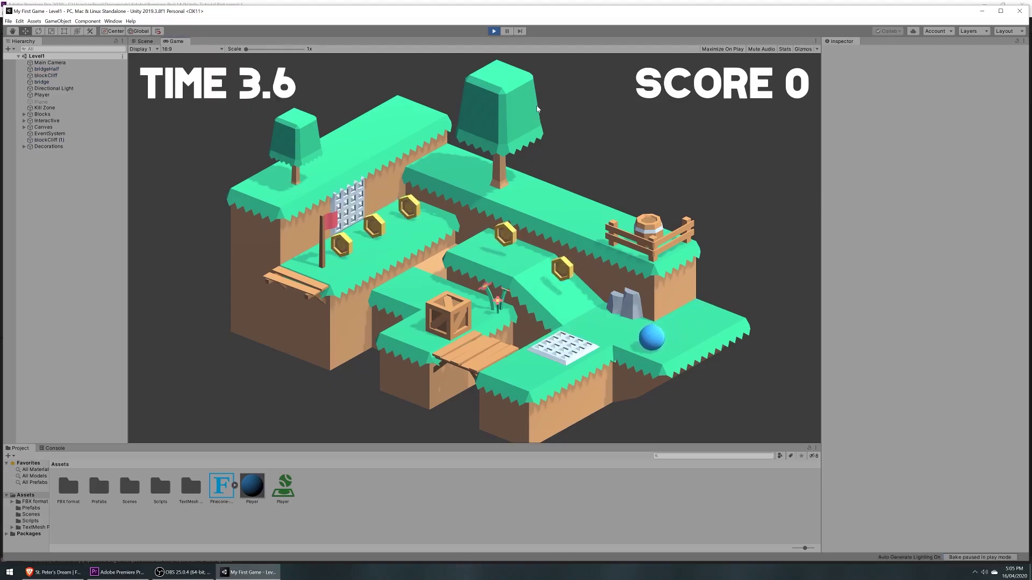
# Play-test Level1 by rolling the ball up the slope, collecting its two coins, and down onto the lower platform towards the bridge
pyautogui.press('Up')
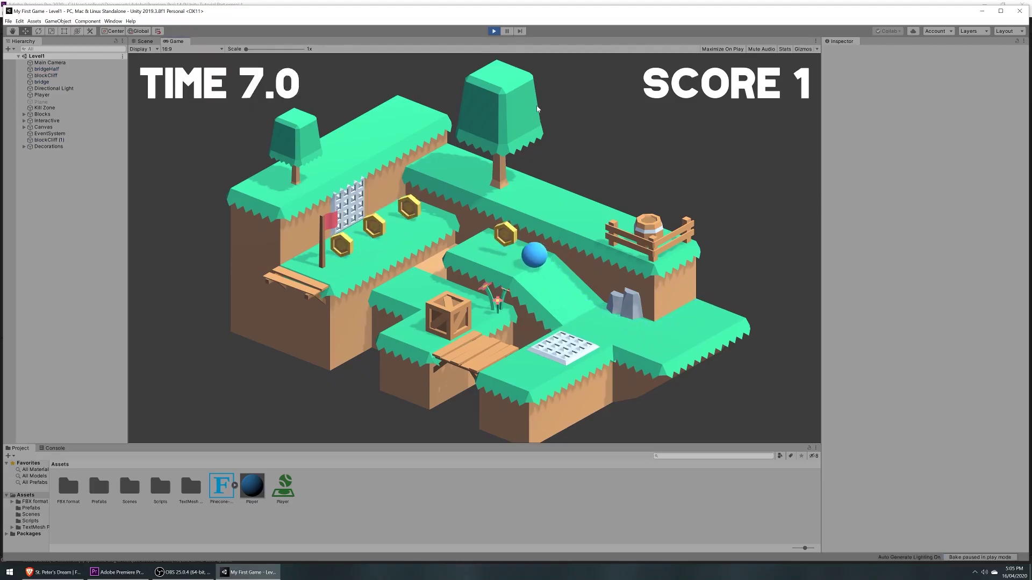
pyautogui.press('Left')
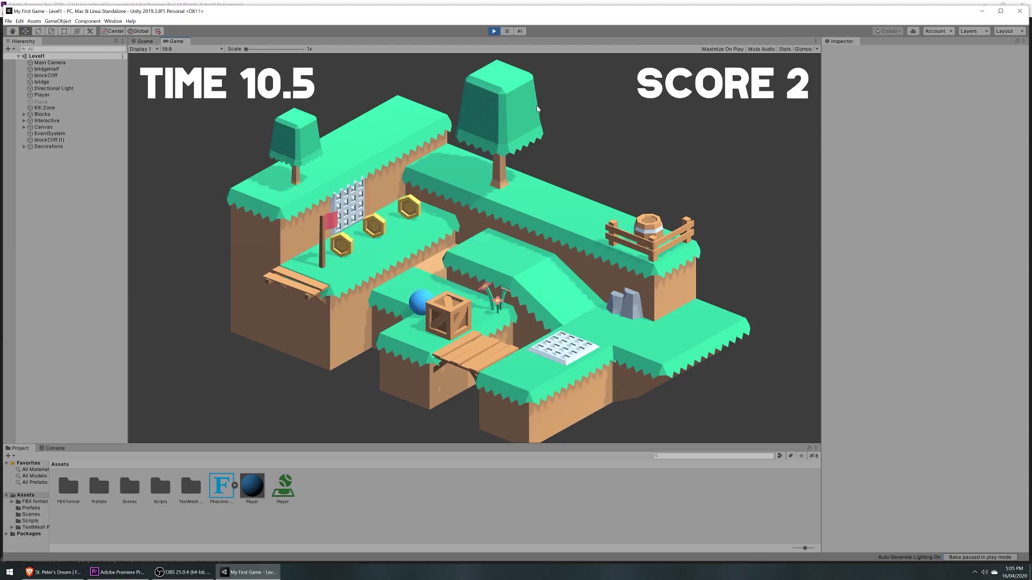
pyautogui.press('Down')
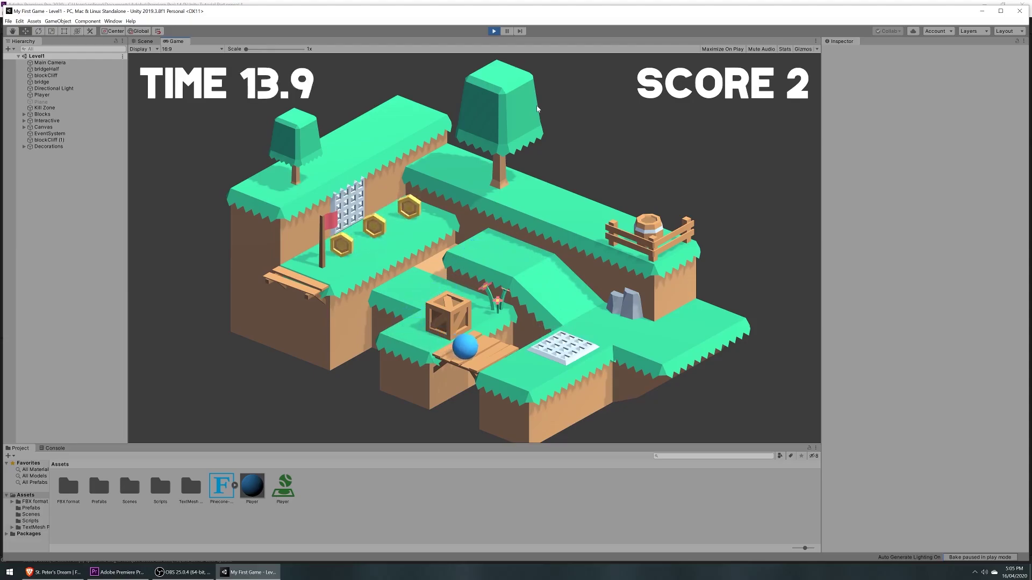
# Push the wooden crate with the ball across the lower platform and into the gap below the coin ledge
pyautogui.press('Up')
pyautogui.press('Left')
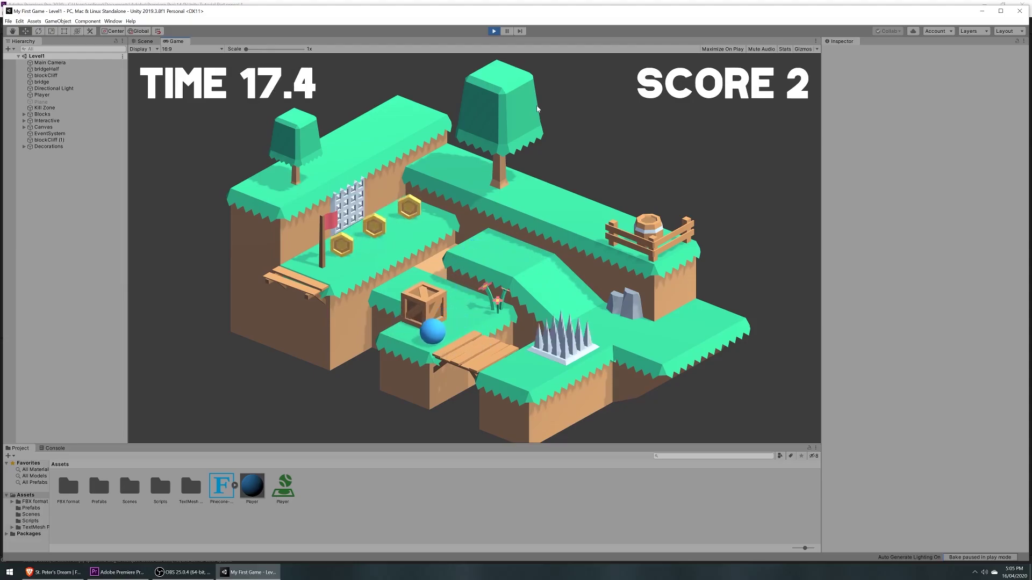
pyautogui.press('Right')
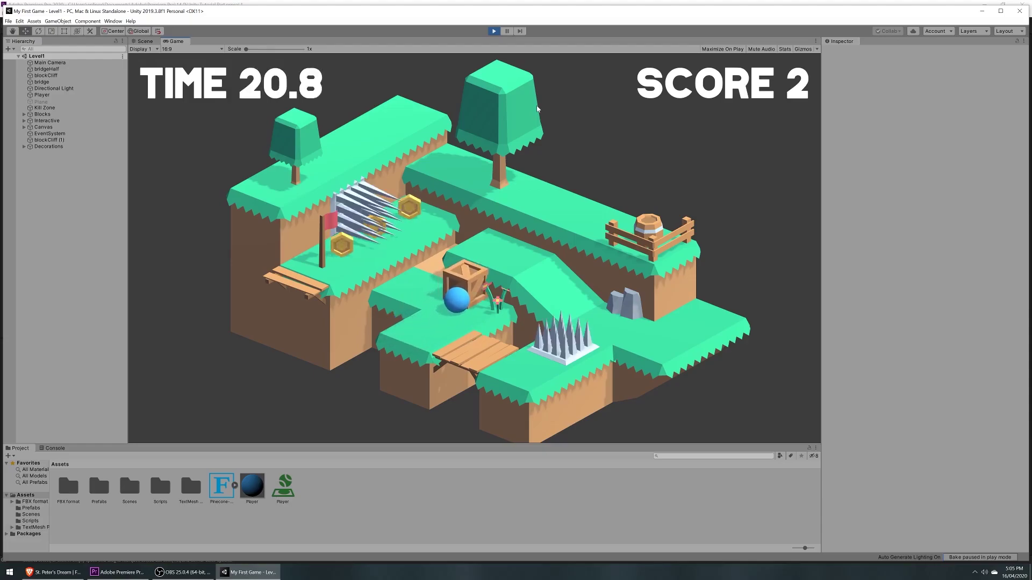
pyautogui.press('Down')
pyautogui.press('Up')
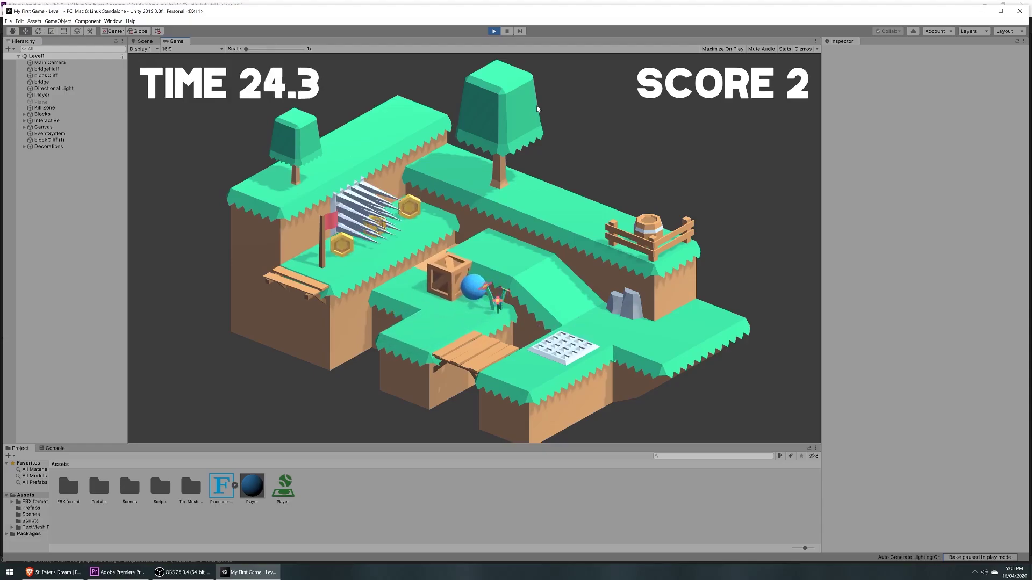
pyautogui.press('Left')
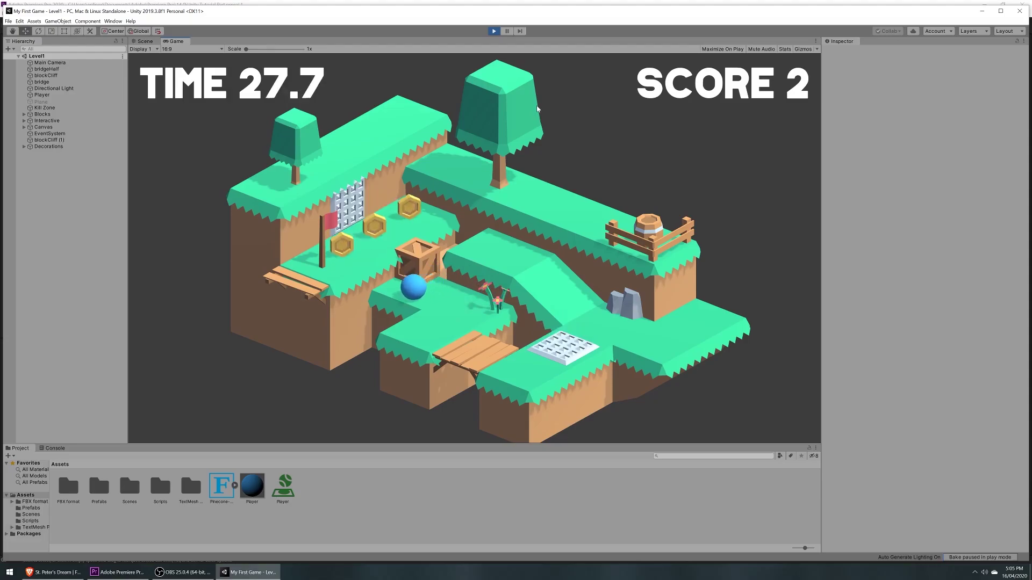
pyautogui.press('Right')
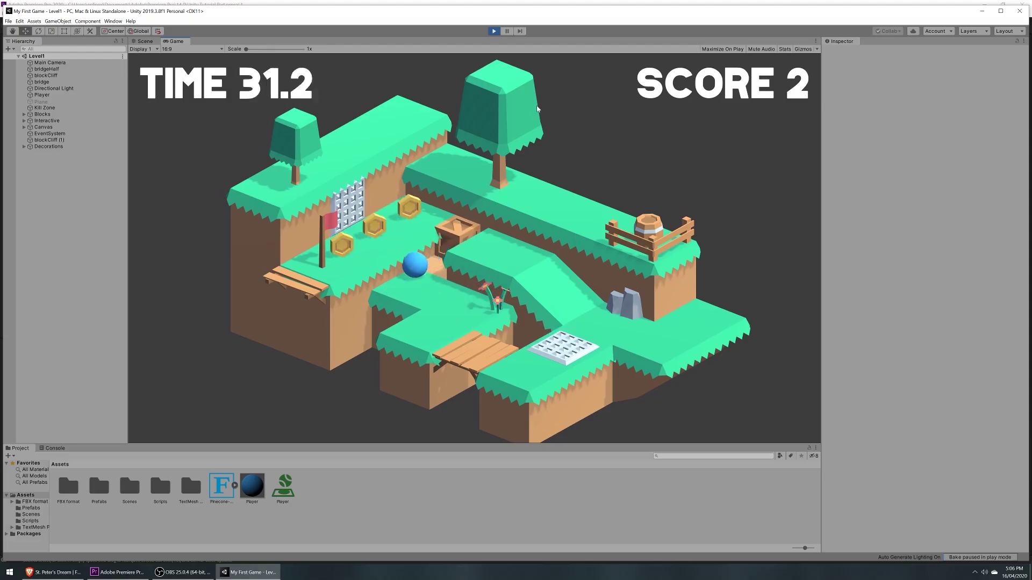
# Roll the ball back over the bridge, up the slope and across the crate to collect coins on the upper ledge
pyautogui.press('Down')
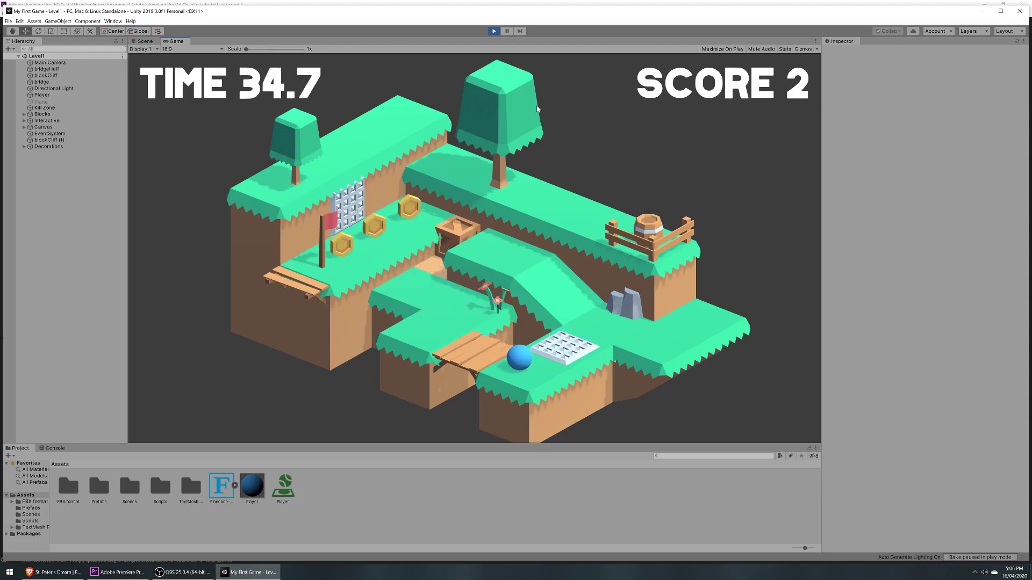
pyautogui.press('Right')
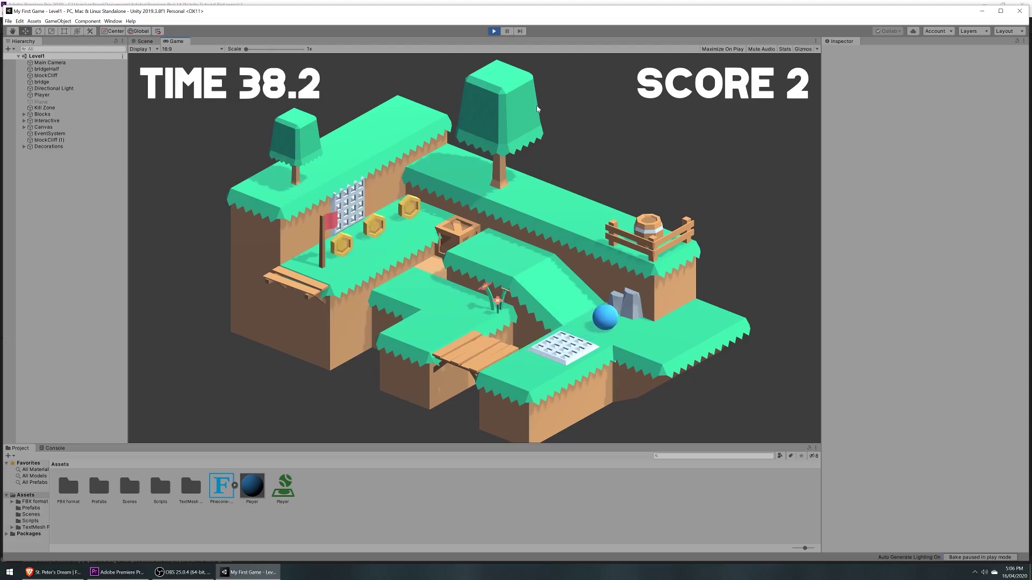
pyautogui.press('Up')
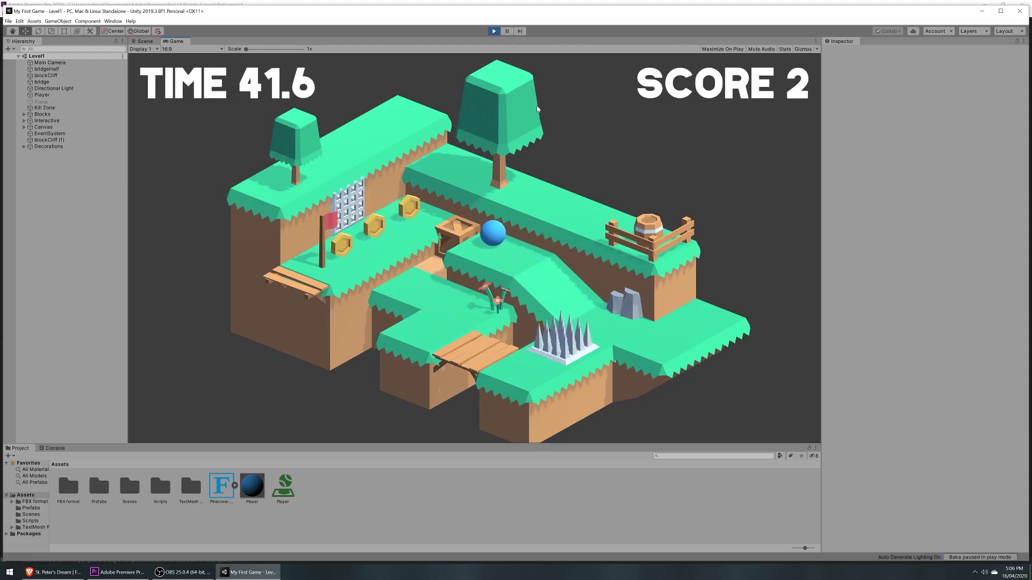
pyautogui.press('Up')
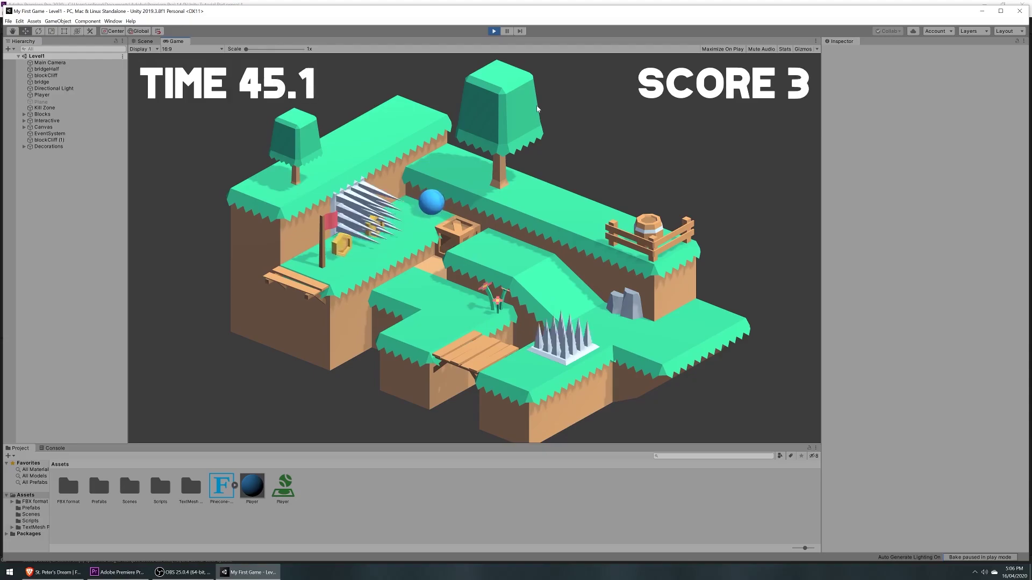
pyautogui.press('Left')
pyautogui.press('Right')
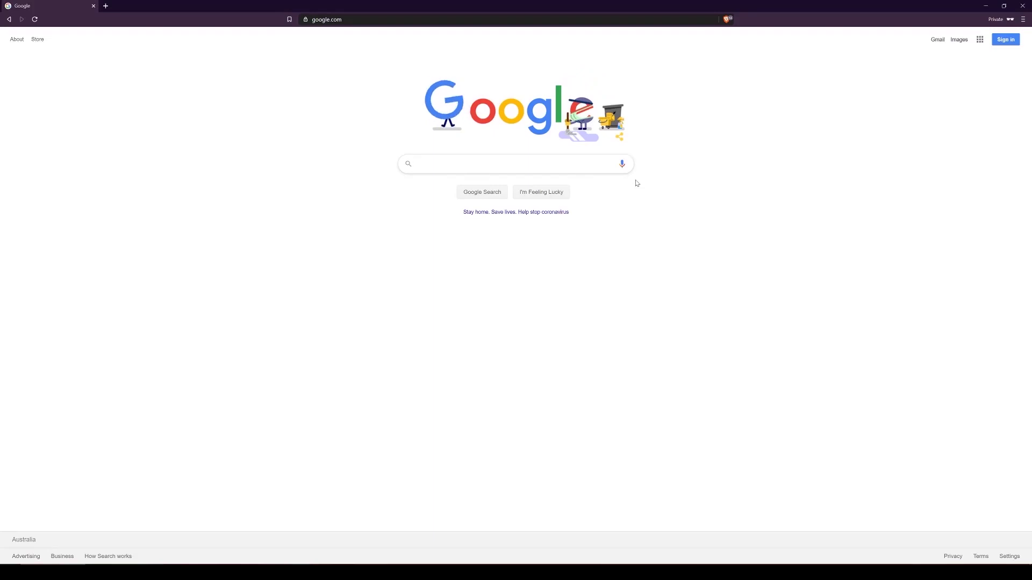
# Search Google for unity and get started with the free Personal plan among the Unity Store's individual plans
pyautogui.write('unity')
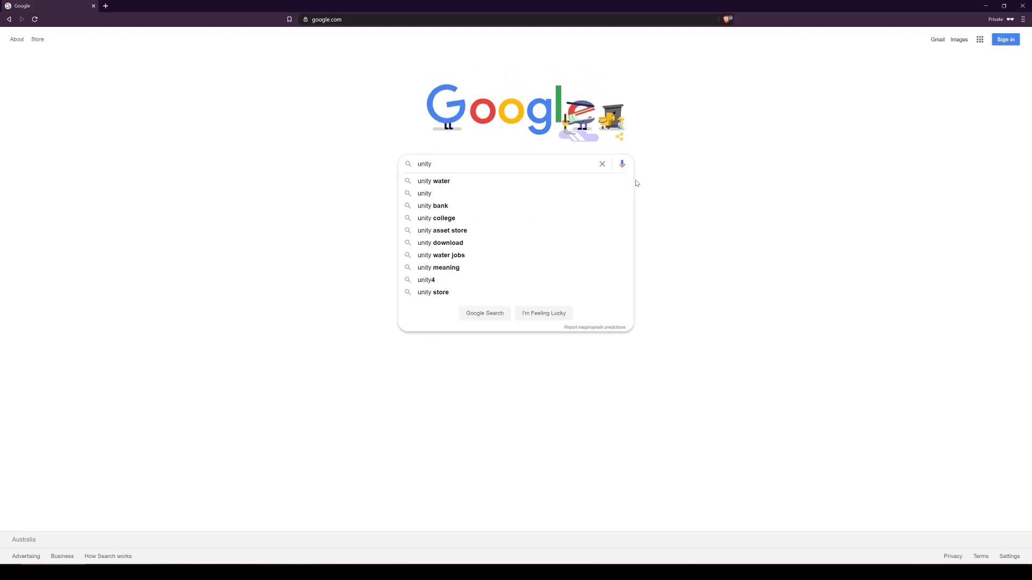
pyautogui.press('Return')
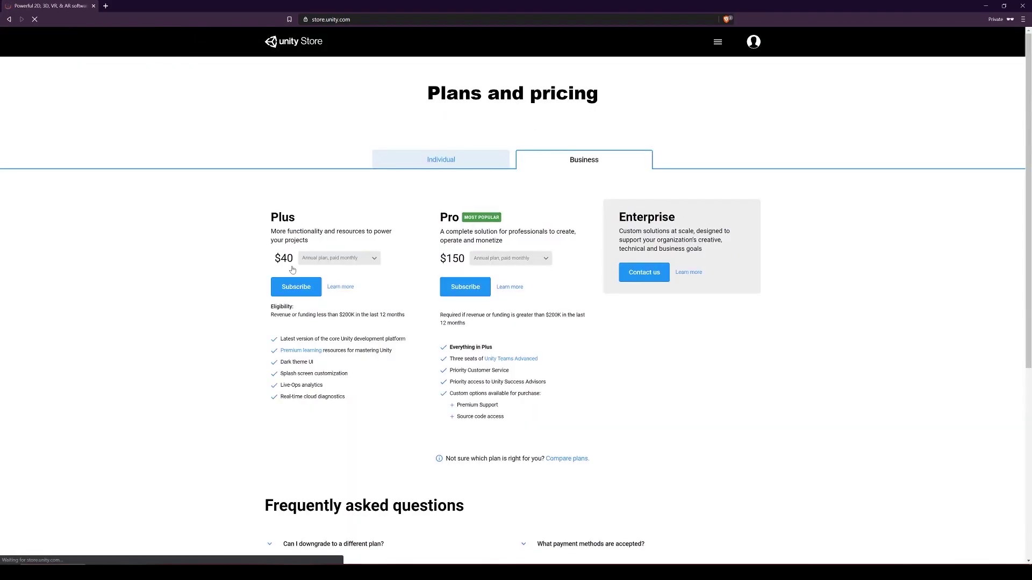
pyautogui.click(431, 162)
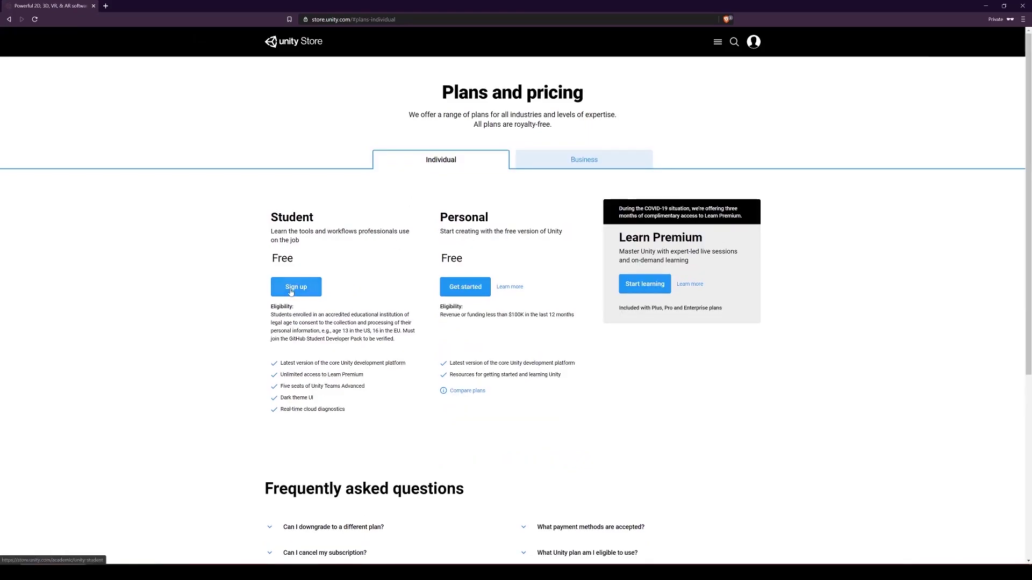
pyautogui.click(464, 289)
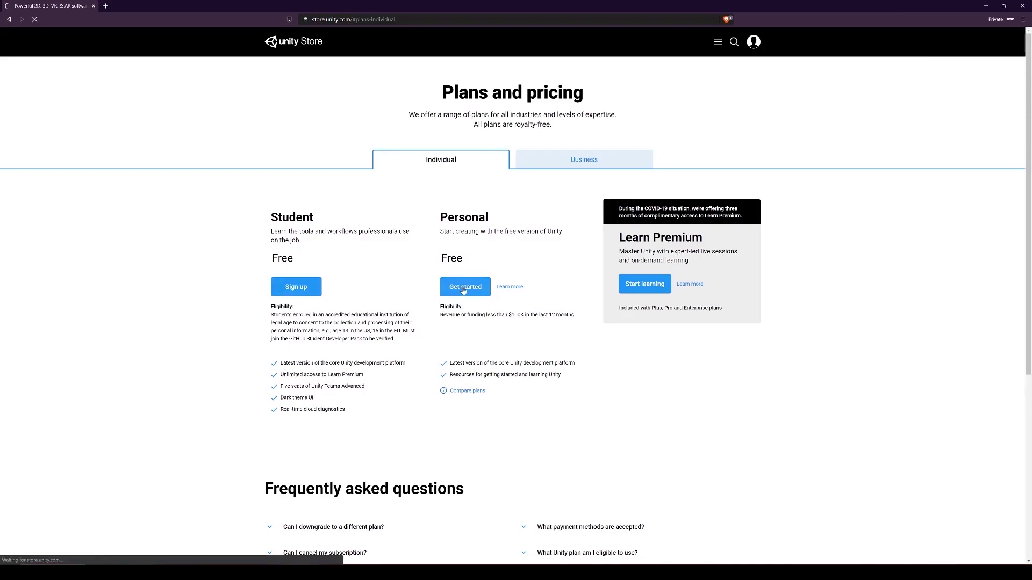
pyautogui.click(465, 289)
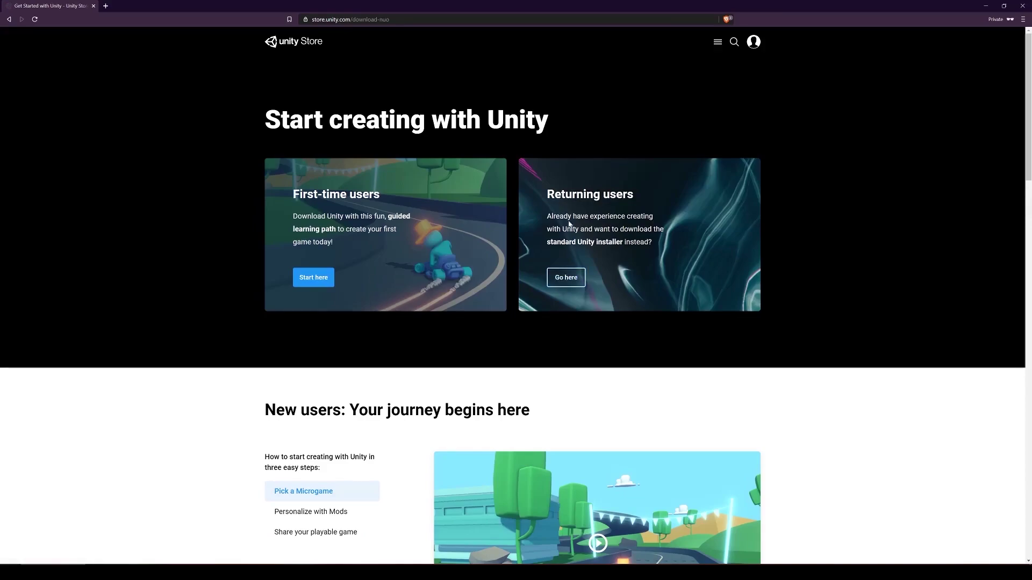
# Accept the Unity Personal terms for returning users and save the Unity Hub installer UnityHubSetup.exe in Downloads
pyautogui.click(566, 278)
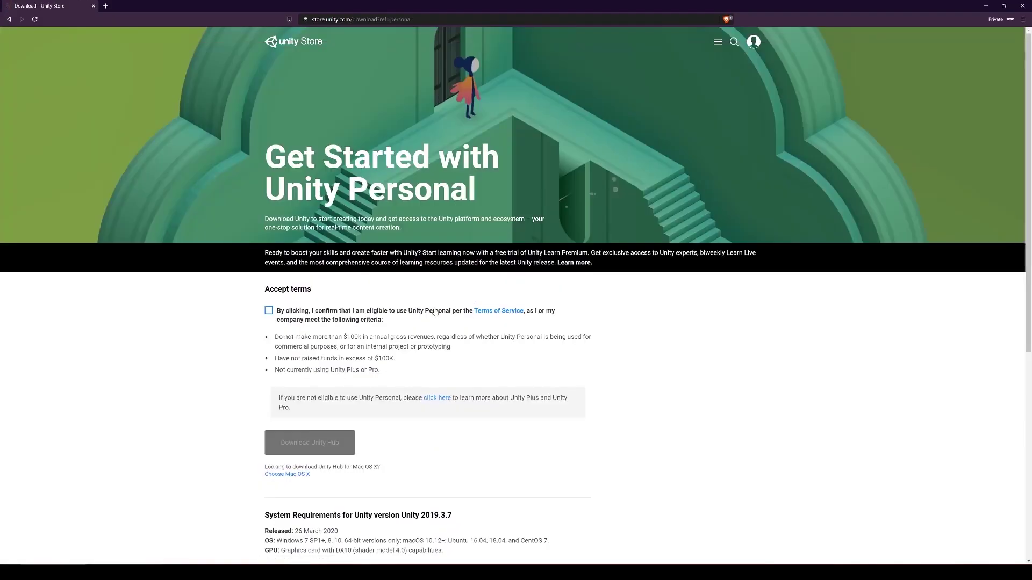
pyautogui.click(269, 311)
pyautogui.scroll(-2, 317, 377)
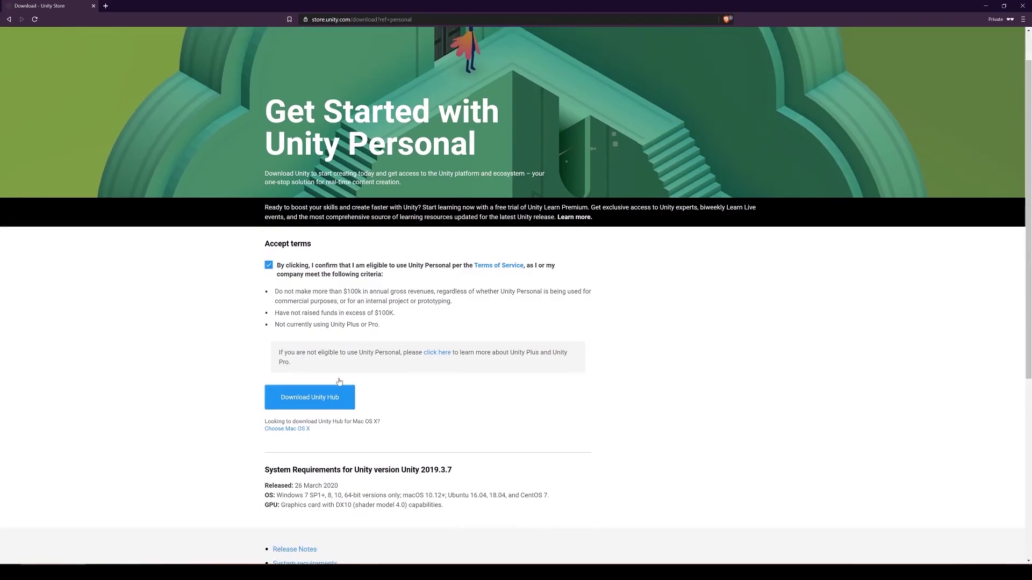
pyautogui.click(312, 364)
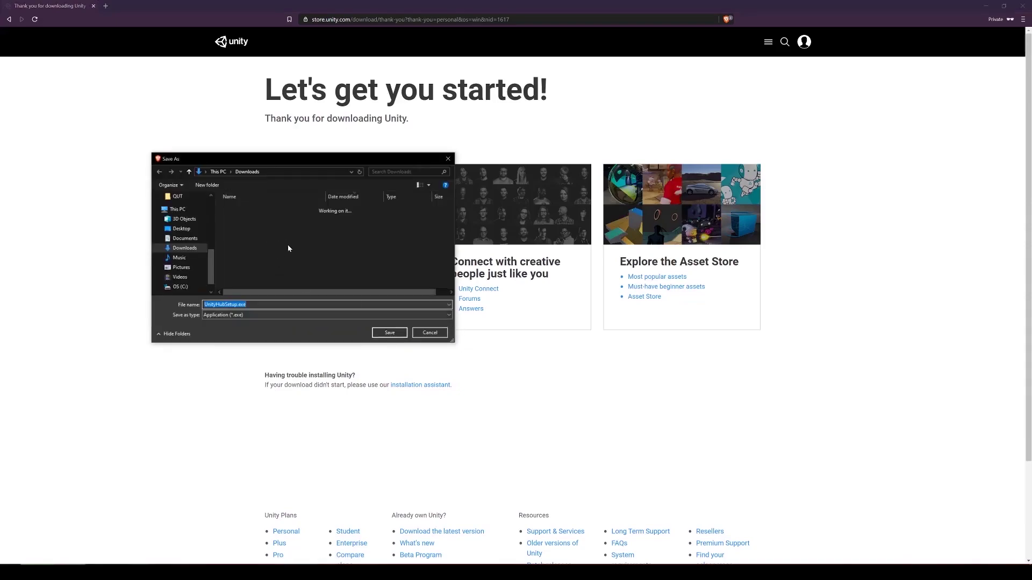
pyautogui.click(389, 333)
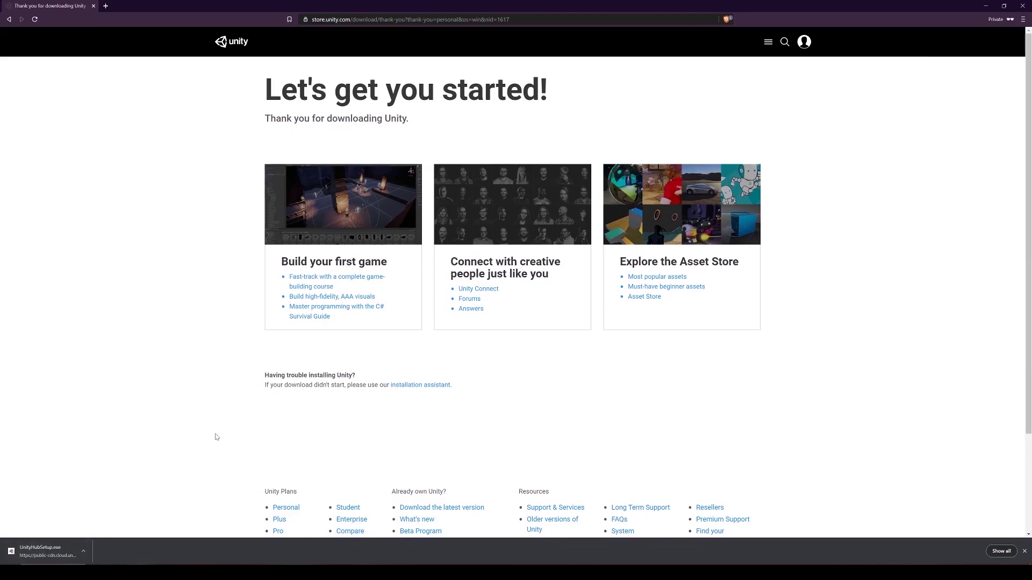
# Switch to Unity Hub by searching the installed apps for unity, and reposition its window slightly
pyautogui.press('super')
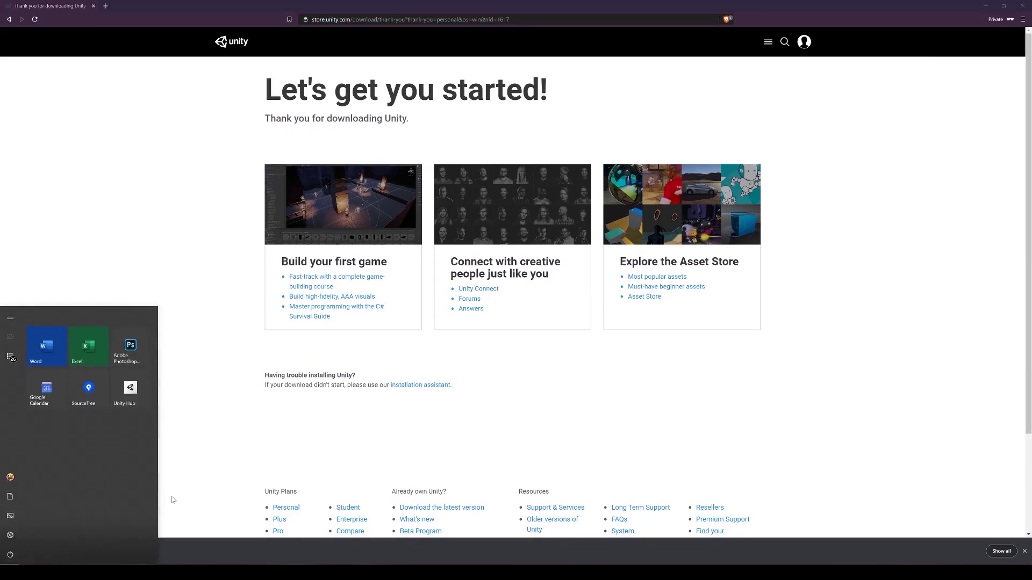
pyautogui.press('super')
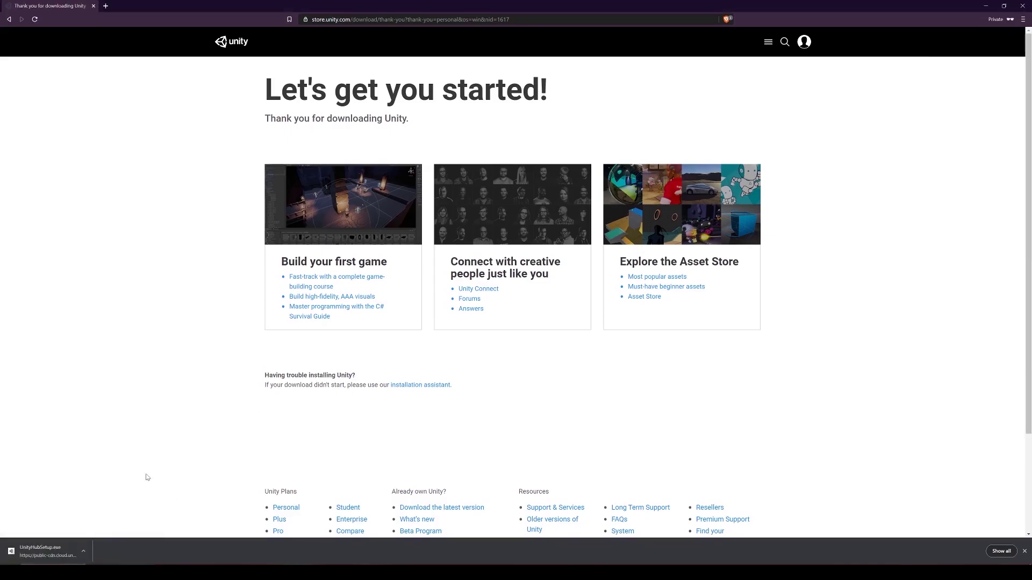
pyautogui.press('super')
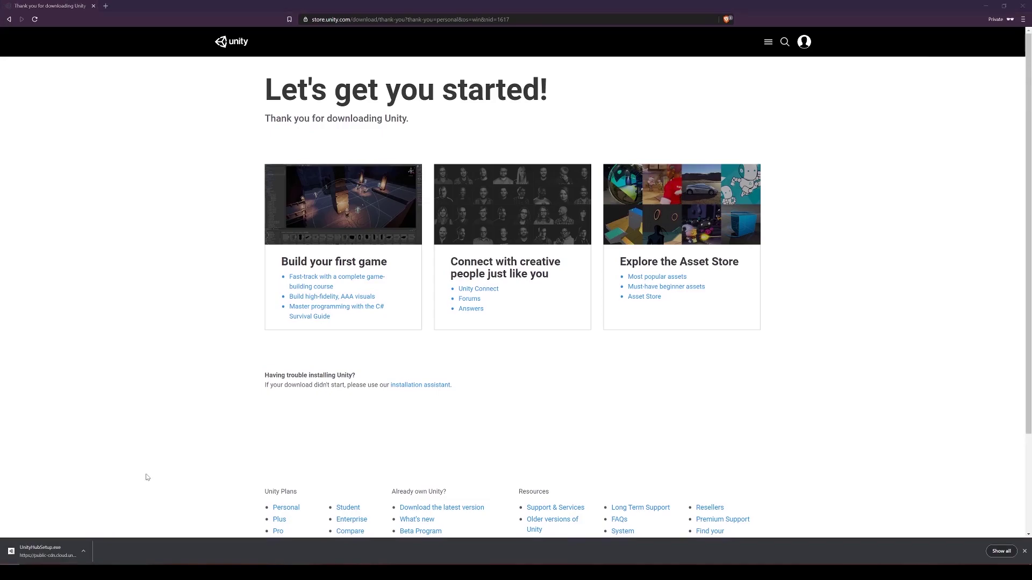
pyautogui.write('unity')
pyautogui.press('Return')
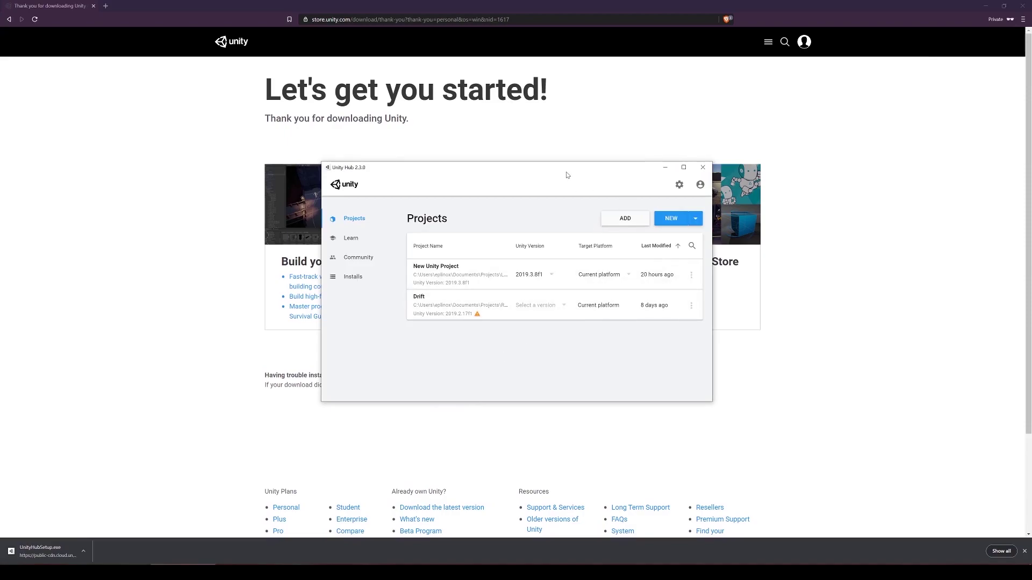
pyautogui.moveTo(562, 169); pyautogui.dragTo(555, 182)
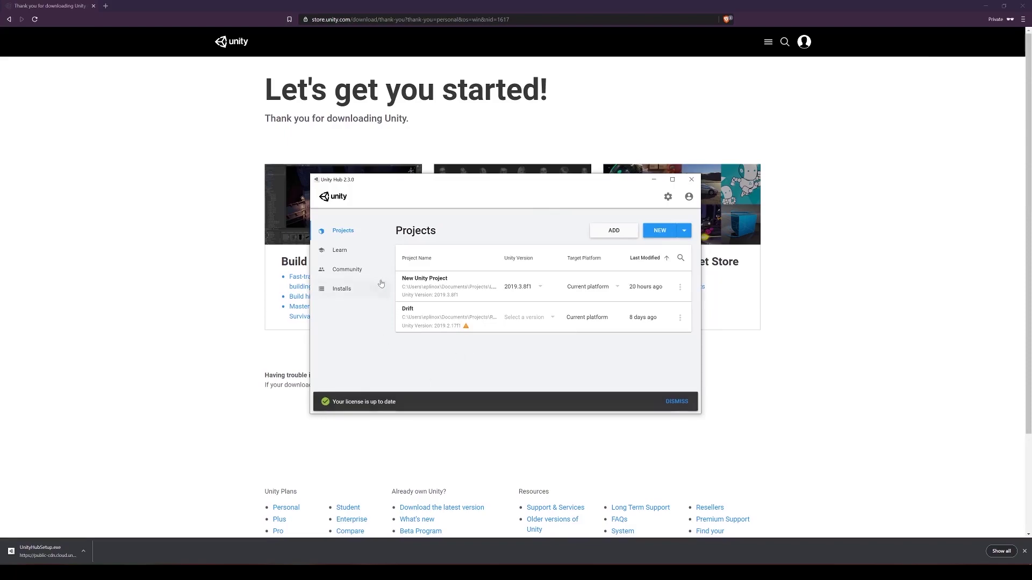
# Start adding a Unity install using version 2019.3.9f1 and proceed to the module selection
pyautogui.click(338, 290)
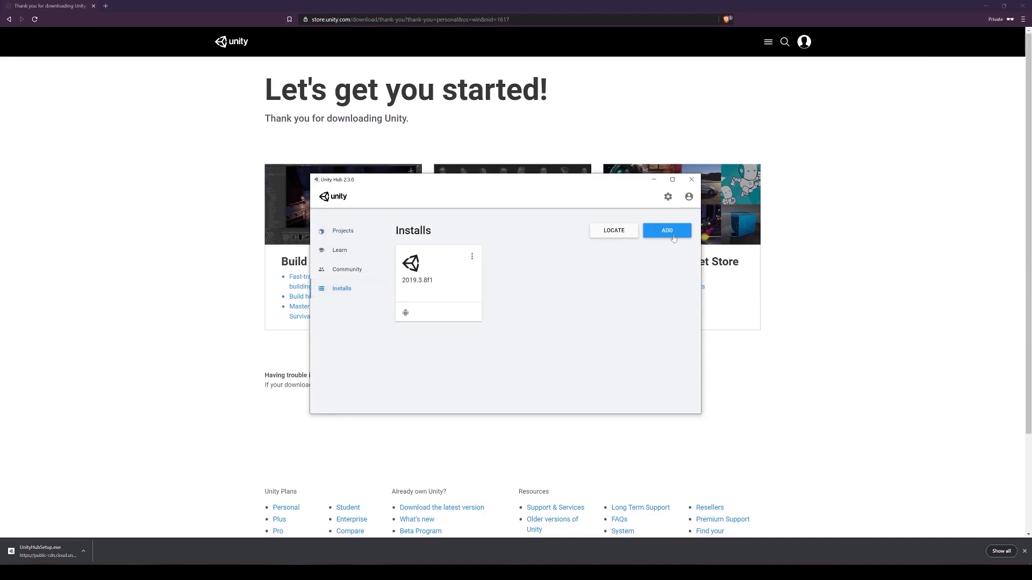
pyautogui.click(666, 233)
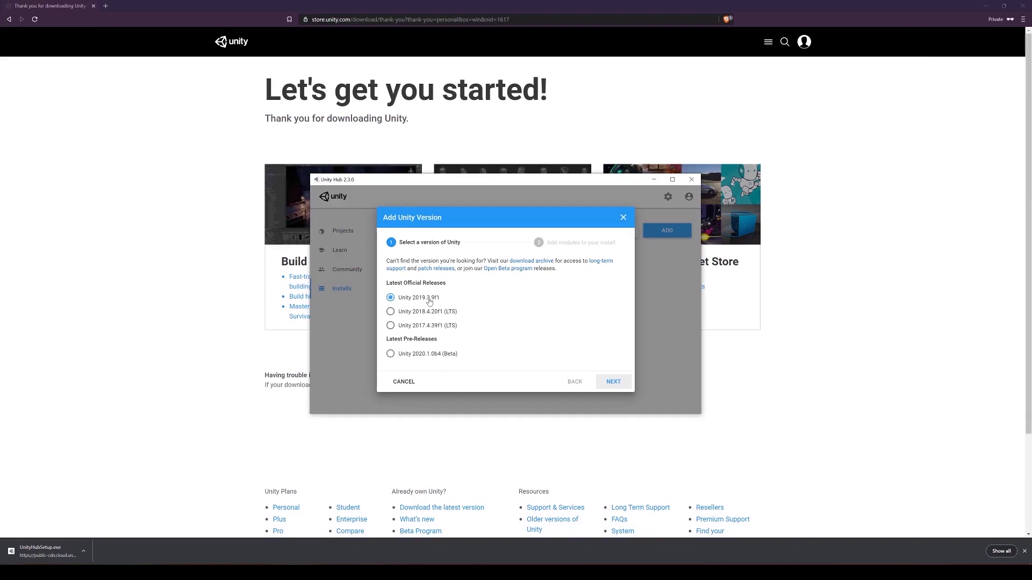
pyautogui.click(610, 384)
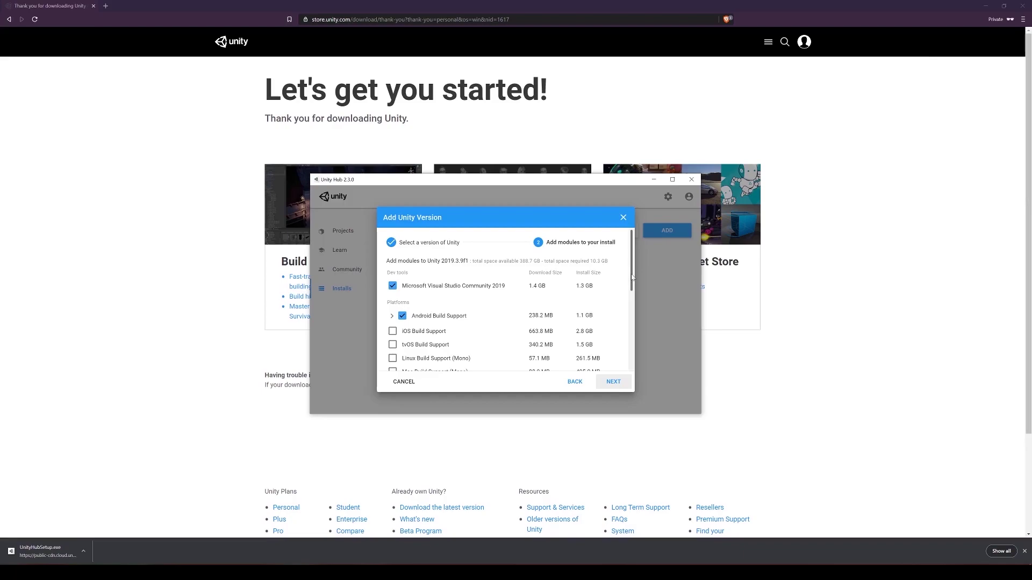
# Look through the install's optional modules, covering dev tools, platform build support, documentation and language packs
pyautogui.scroll(-1, 627, 278)
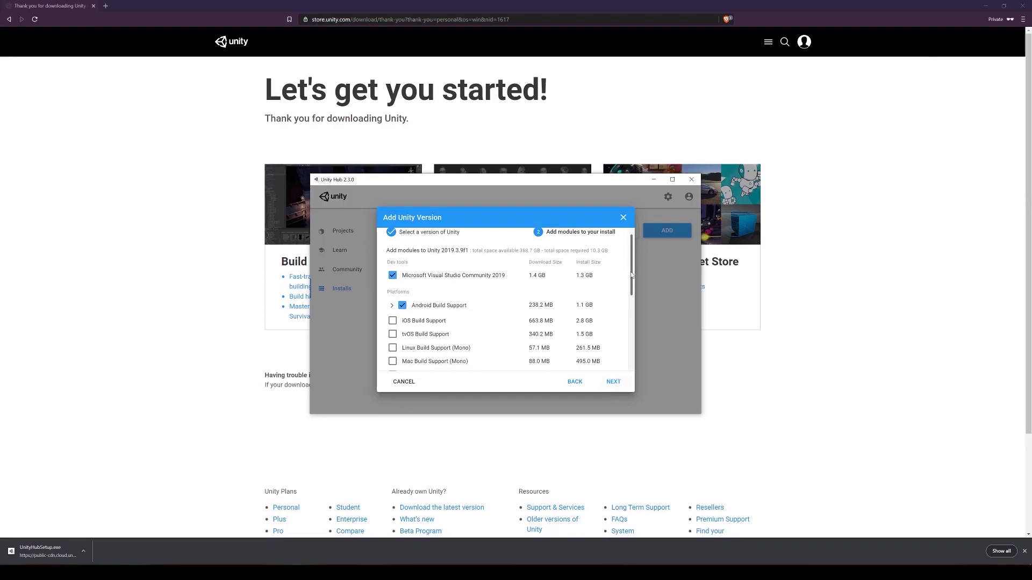
pyautogui.scroll(-2, 537, 281)
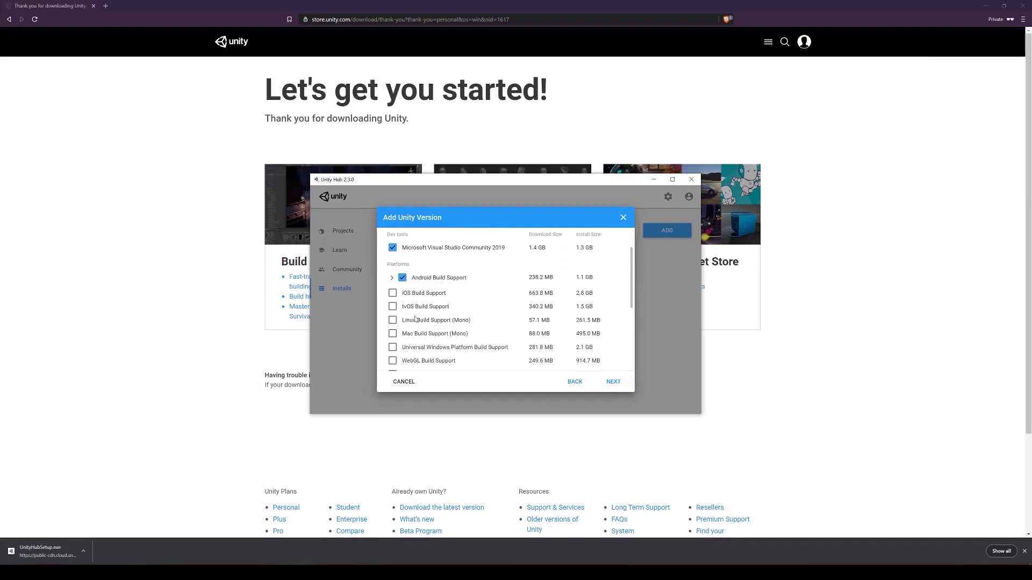
pyautogui.moveTo(632, 298)
pyautogui.mouseDown()
pyautogui.moveTo(633, 344)
pyautogui.moveTo(634, 310)
pyautogui.mouseUp()
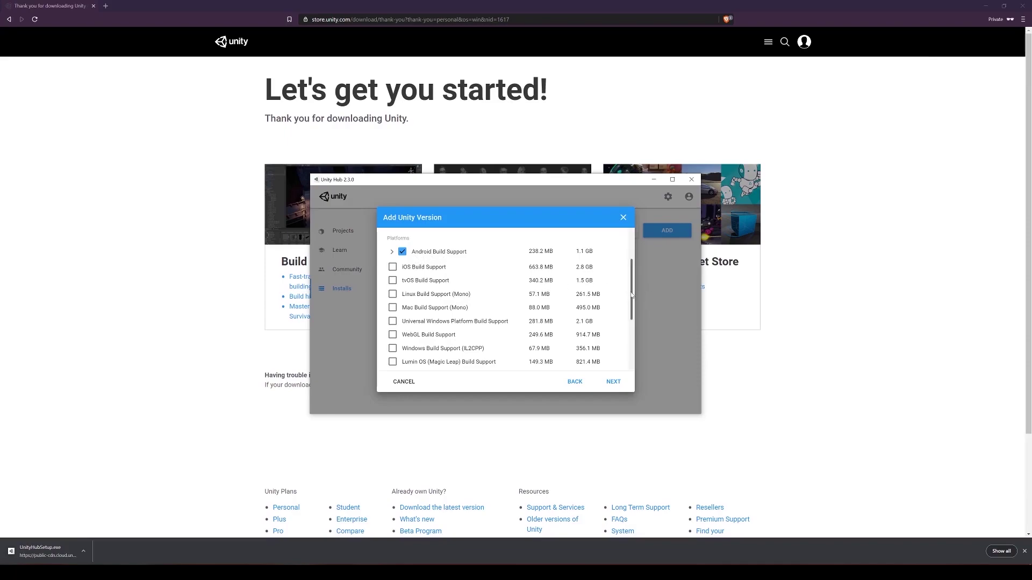
pyautogui.moveTo(632, 296); pyautogui.dragTo(633, 336)
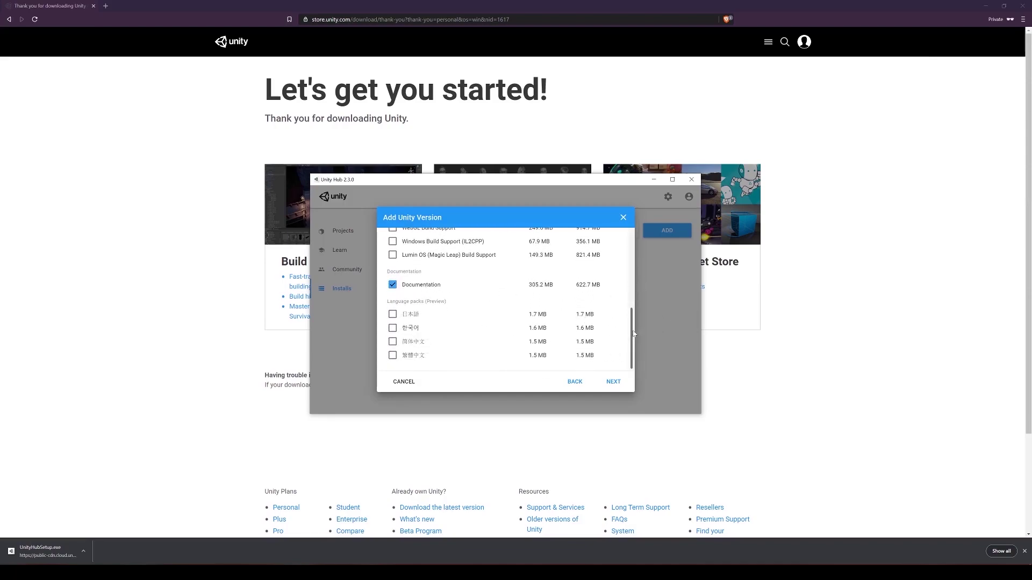
pyautogui.moveTo(633, 336); pyautogui.dragTo(633, 320)
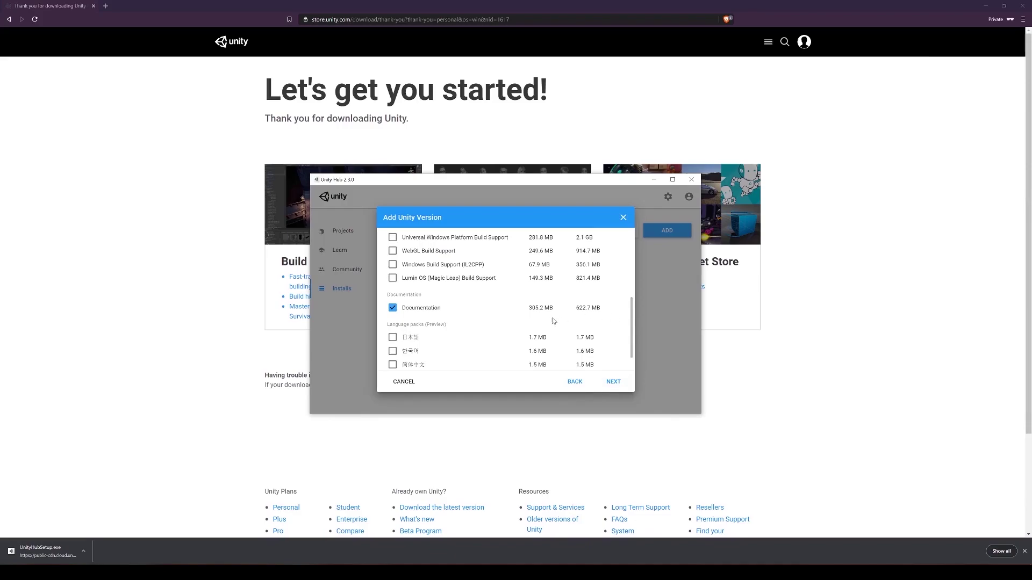
# Dismiss the Add Unity Version dialog without installing anything and show the list of projects
pyautogui.scroll(10, 554, 321)
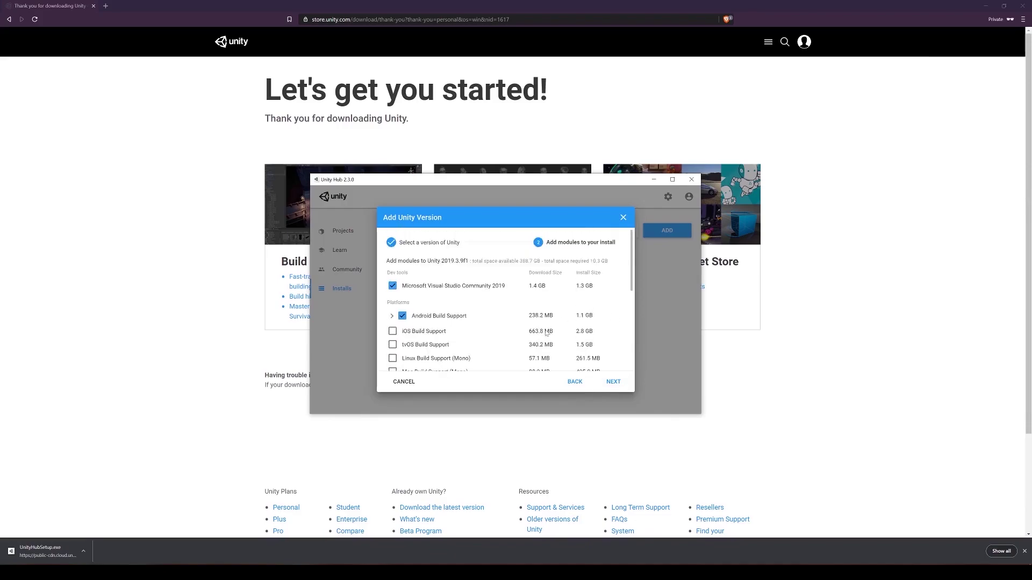
pyautogui.click(624, 218)
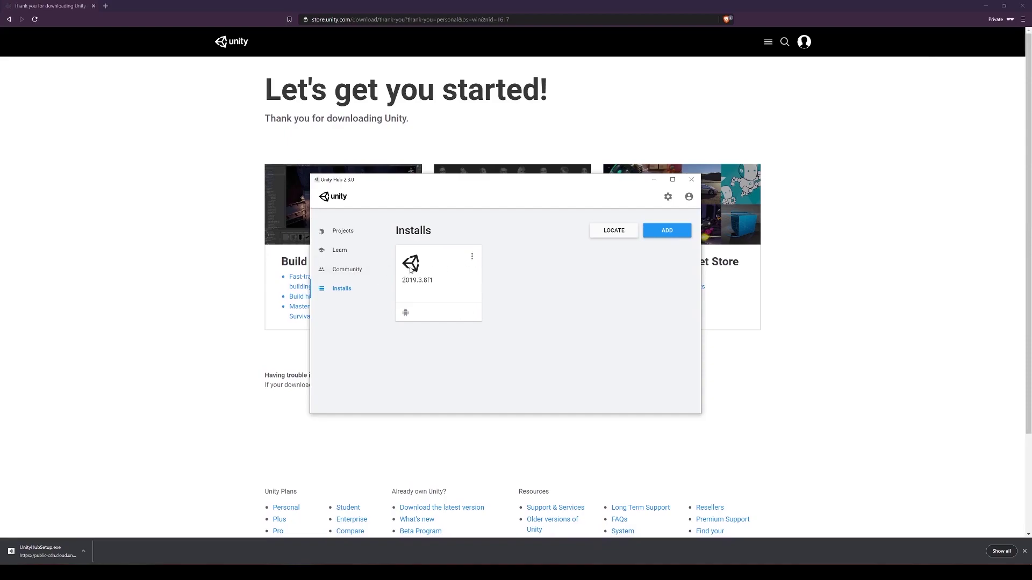
pyautogui.click(352, 231)
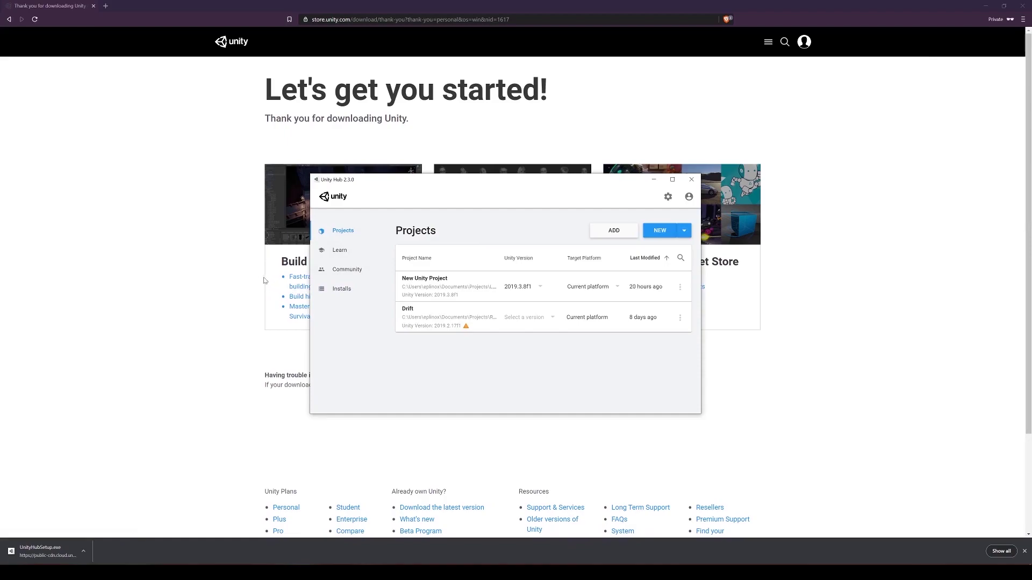
# Create a new project named My First Game from the 3D template, keeping the default location
pyautogui.click(661, 232)
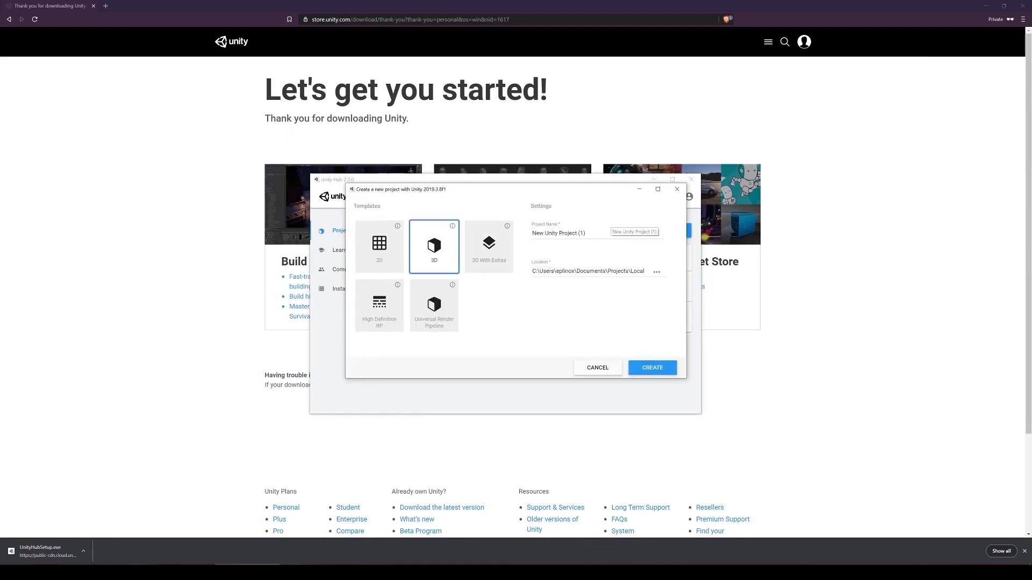
pyautogui.tripleClick(607, 233)
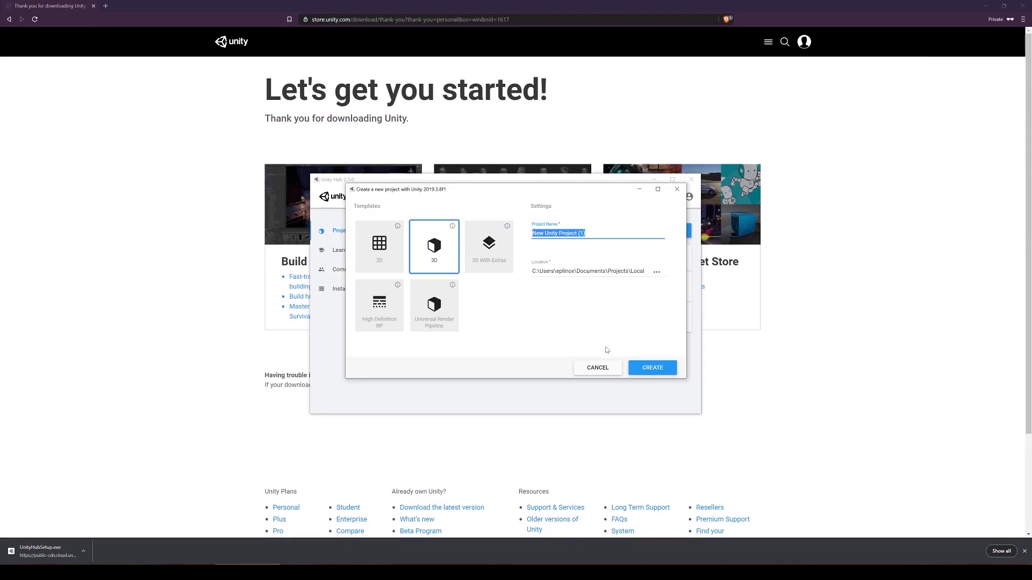
pyautogui.write('My Firs')
pyautogui.write('t Game')
pyautogui.click(539, 322)
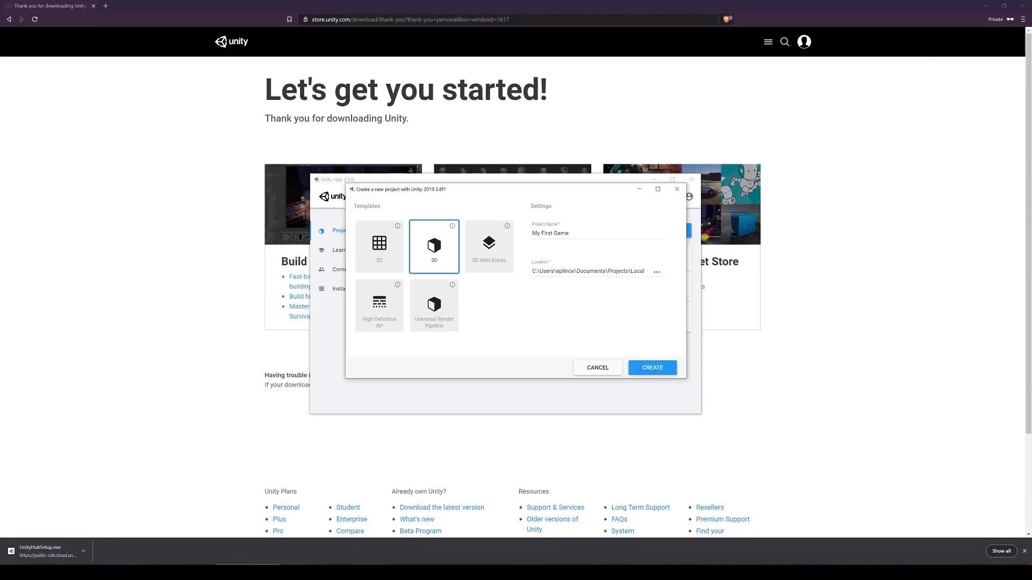
pyautogui.click(653, 368)
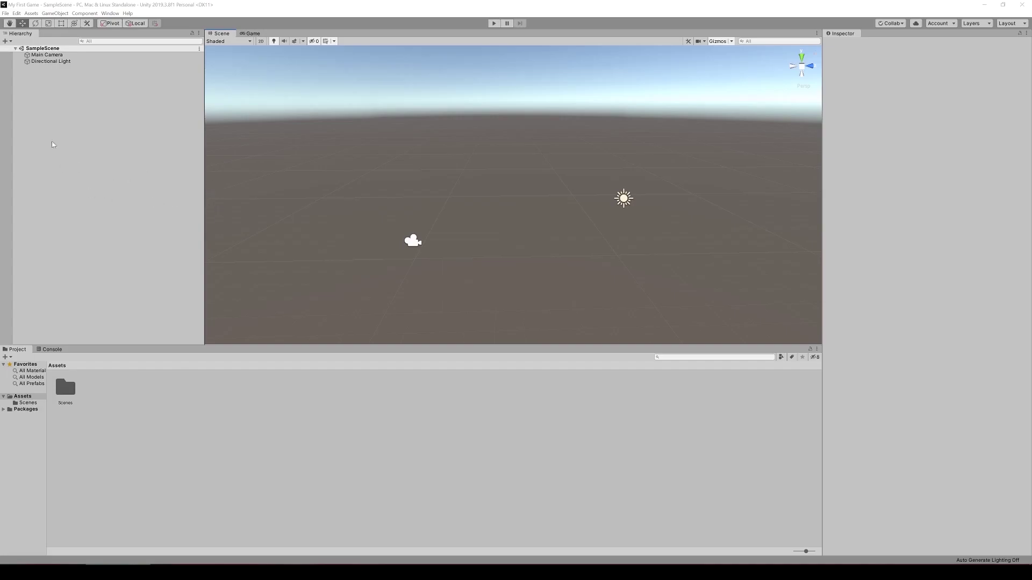
# Look briefly at the Console and Project panels, and look around the empty sample scene
pyautogui.click(50, 350)
pyautogui.click(17, 350)
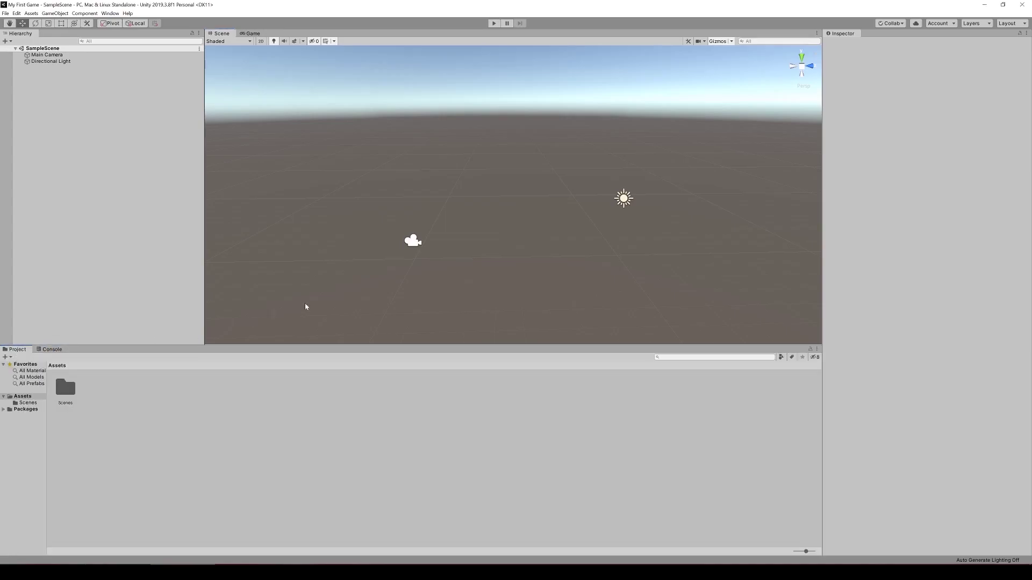
pyautogui.moveTo(542, 284); pyautogui.dragTo(518, 245, button='right')
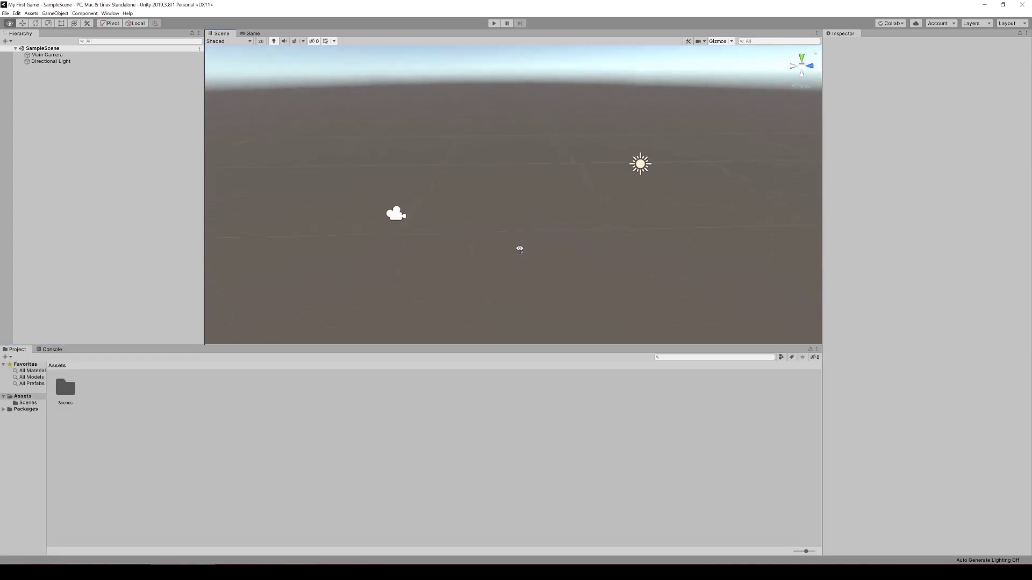
pyautogui.moveTo(562, 270); pyautogui.dragTo(311, 196, button='right')
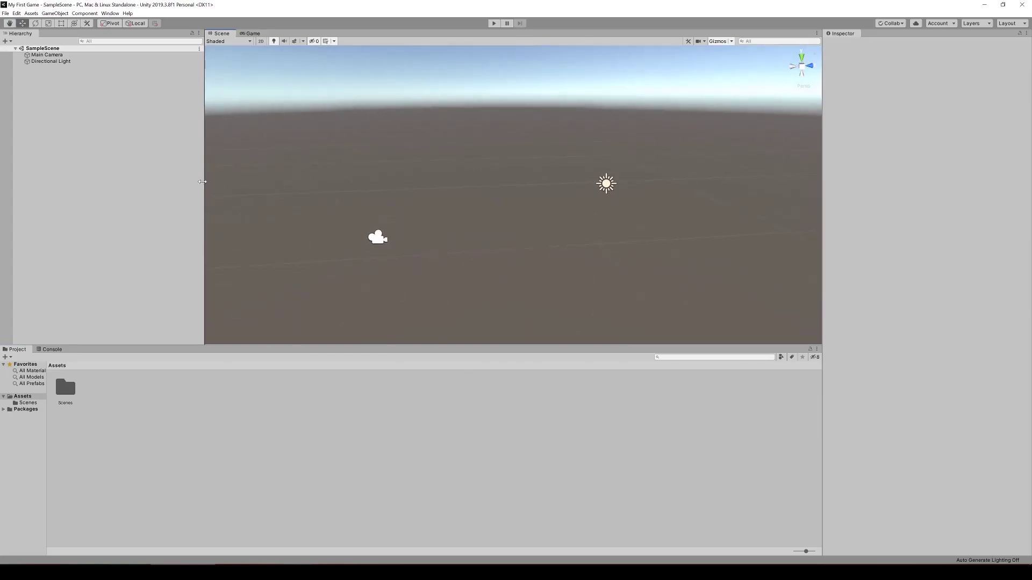
# Narrow the Hierarchy panel and try docking the Game and Scene views in different places of the editor
pyautogui.moveTo(203, 183); pyautogui.dragTo(153, 189)
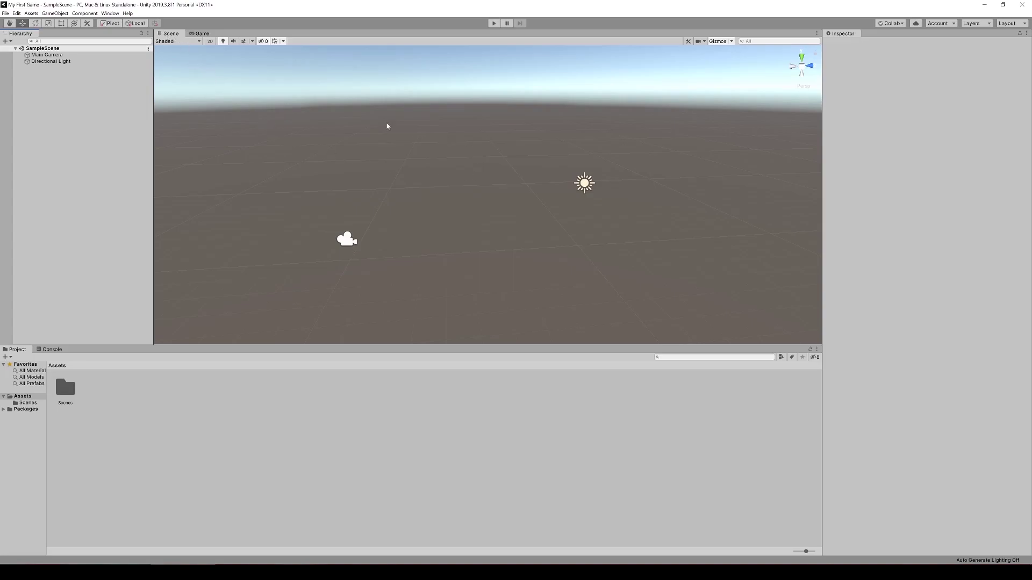
pyautogui.click(193, 34)
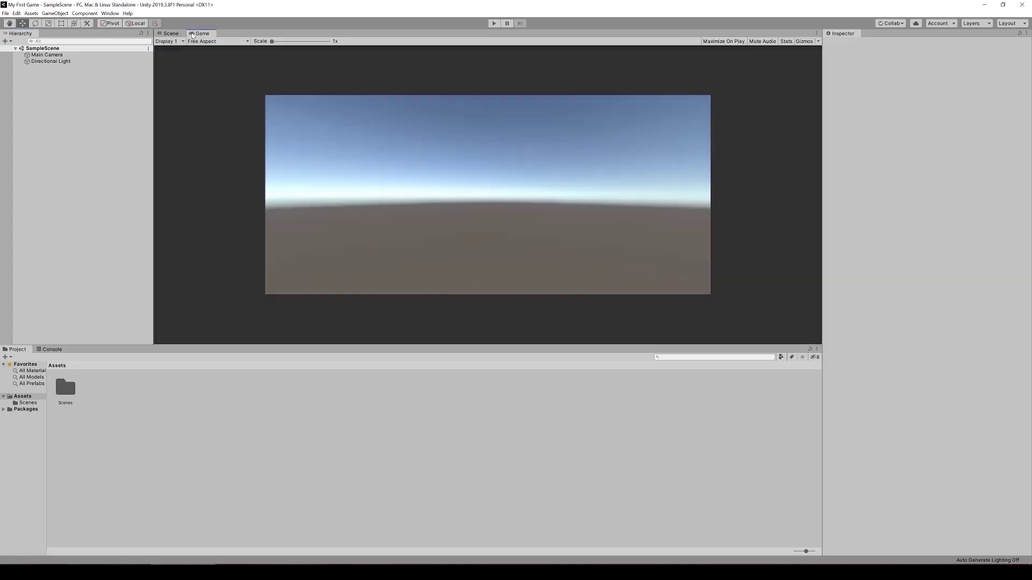
pyautogui.moveTo(193, 34); pyautogui.dragTo(369, 319)
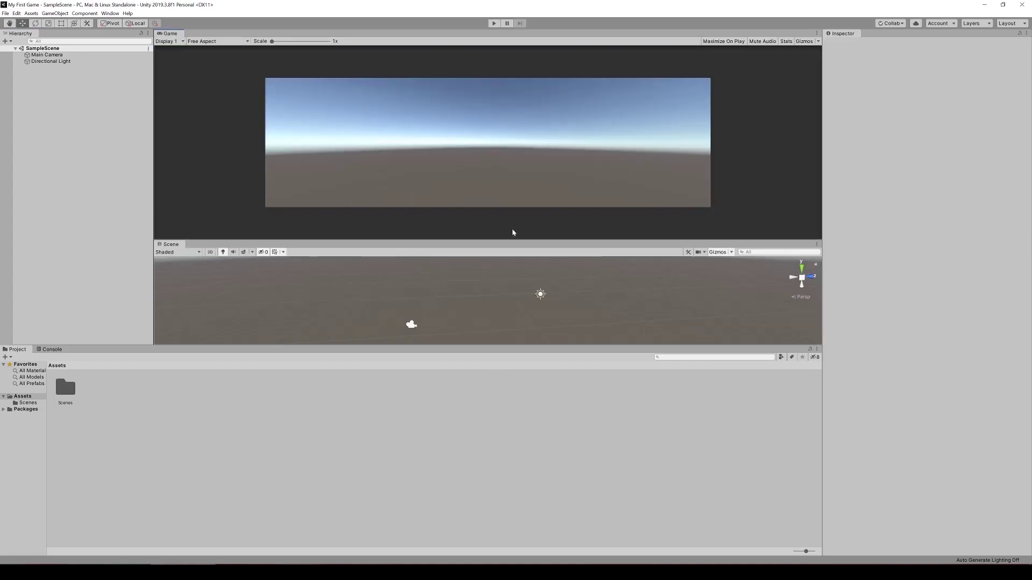
pyautogui.moveTo(493, 237)
pyautogui.mouseDown()
pyautogui.moveTo(493, 174)
pyautogui.moveTo(493, 235)
pyautogui.mouseUp()
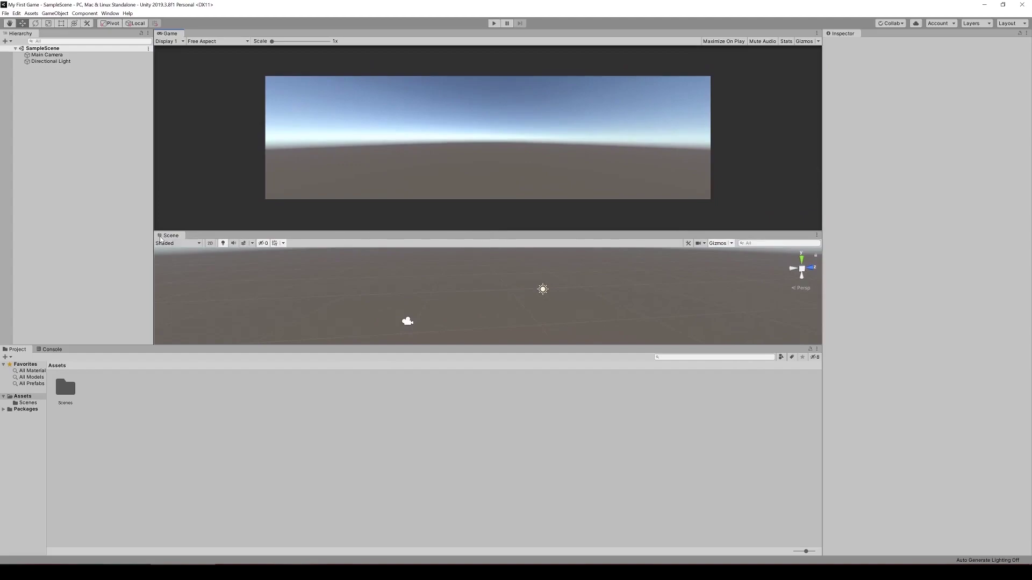
pyautogui.moveTo(165, 235); pyautogui.dragTo(550, 295)
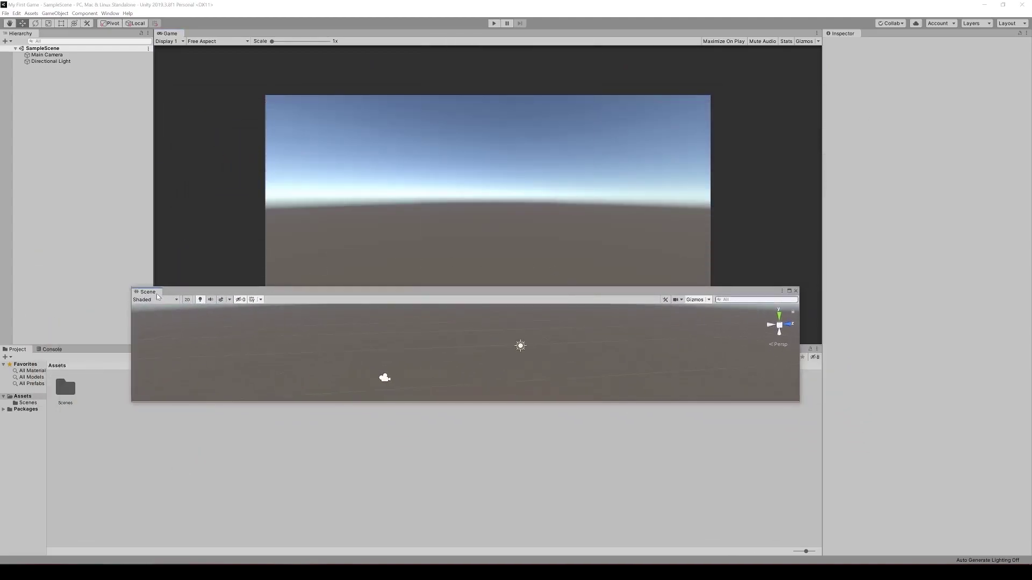
pyautogui.moveTo(148, 294); pyautogui.dragTo(261, 231)
pyautogui.moveTo(171, 33); pyautogui.dragTo(95, 40)
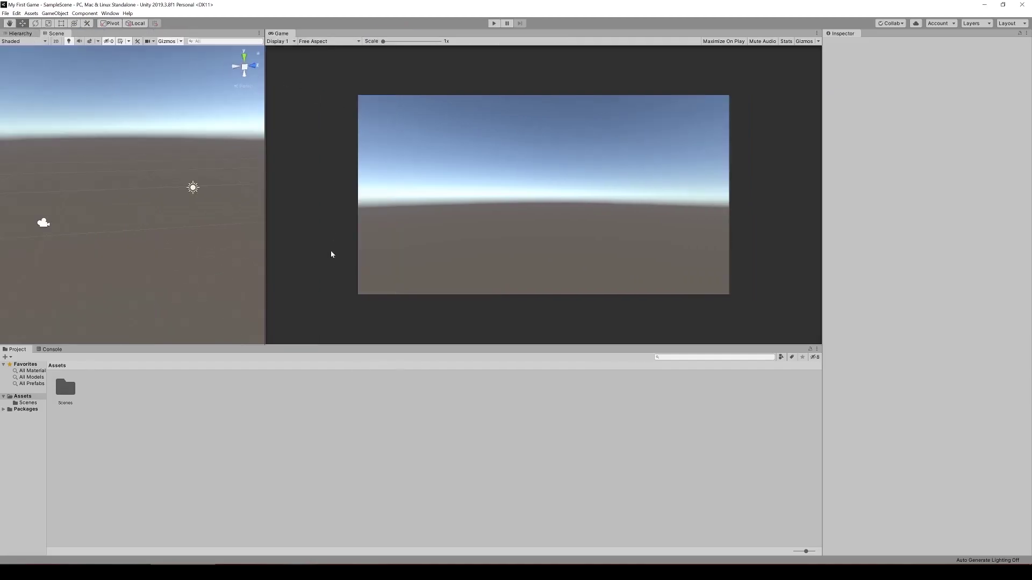
# Restore the editor's Default window layout and maximize the editor window
pyautogui.click(113, 15)
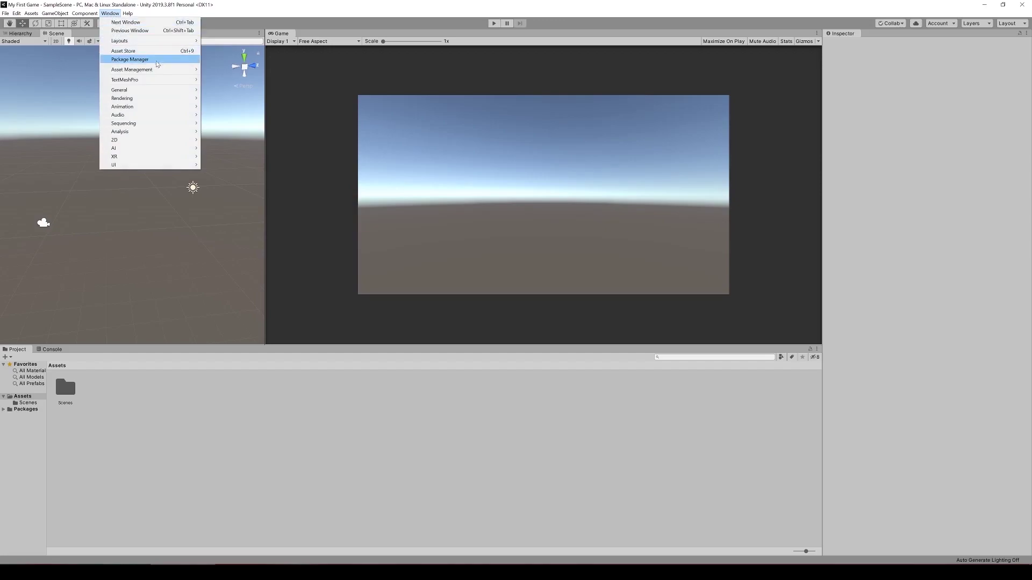
pyautogui.moveTo(164, 42)
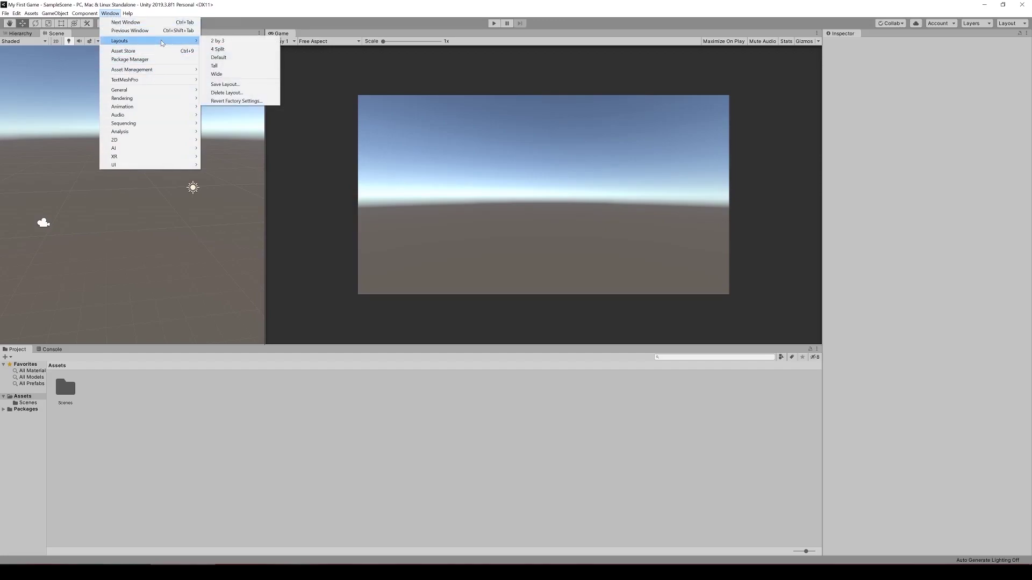
pyautogui.click(234, 58)
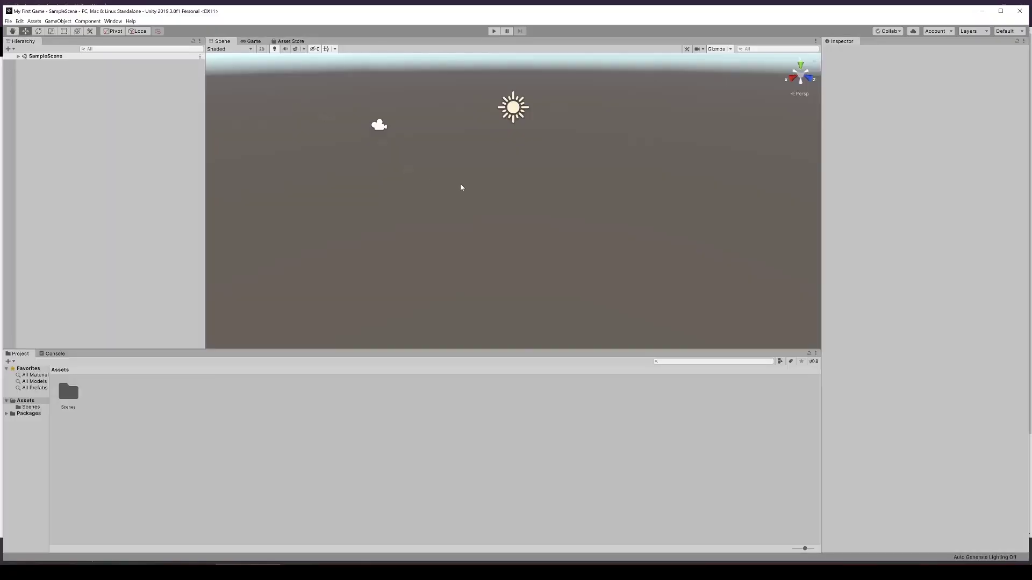
pyautogui.click(1001, 11)
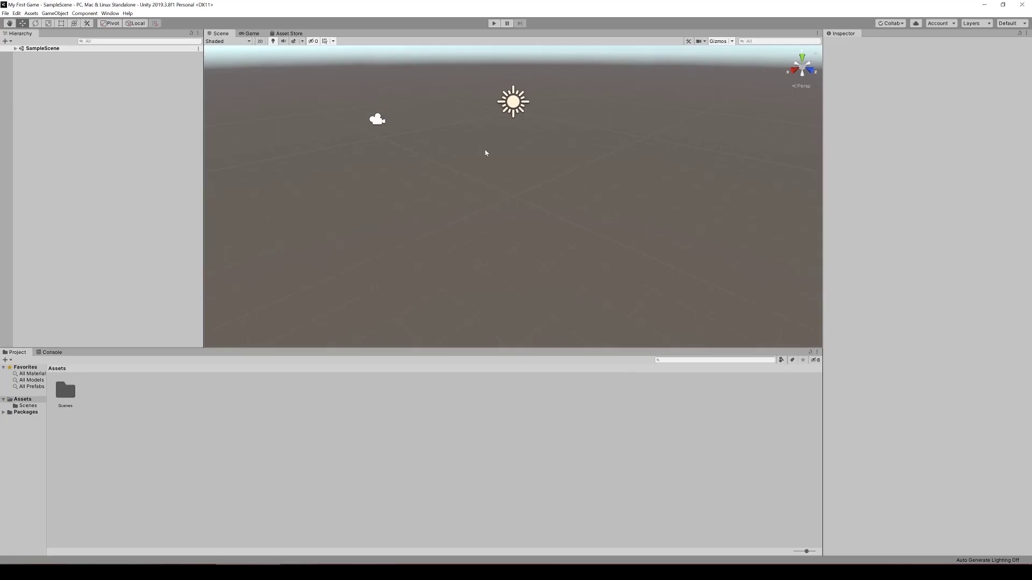
# Expand SampleScene in the Hierarchy to list its objects, and look around the camera and light in the scene
pyautogui.moveTo(485, 153); pyautogui.dragTo(483, 127, button='right')
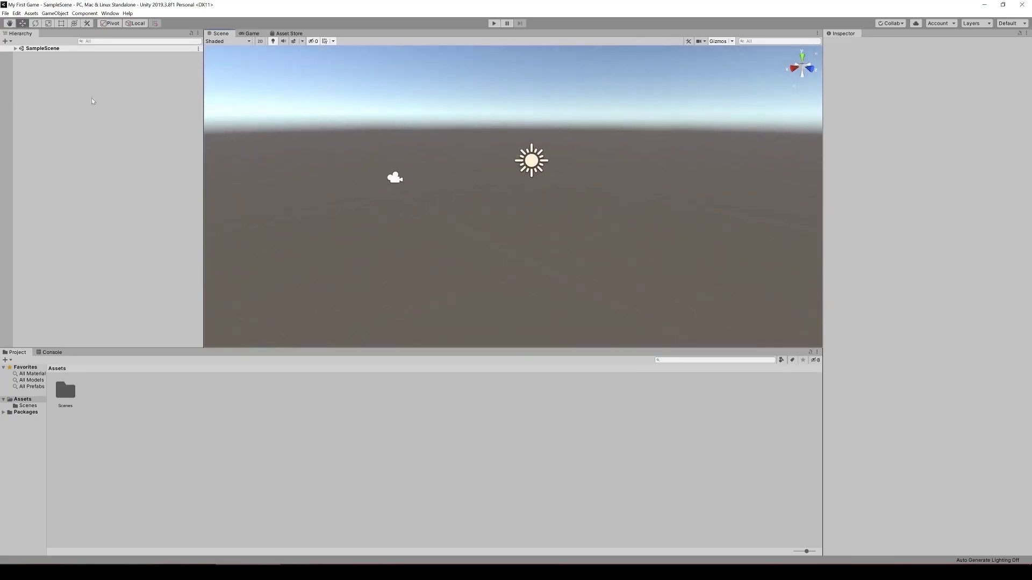
pyautogui.click(15, 48)
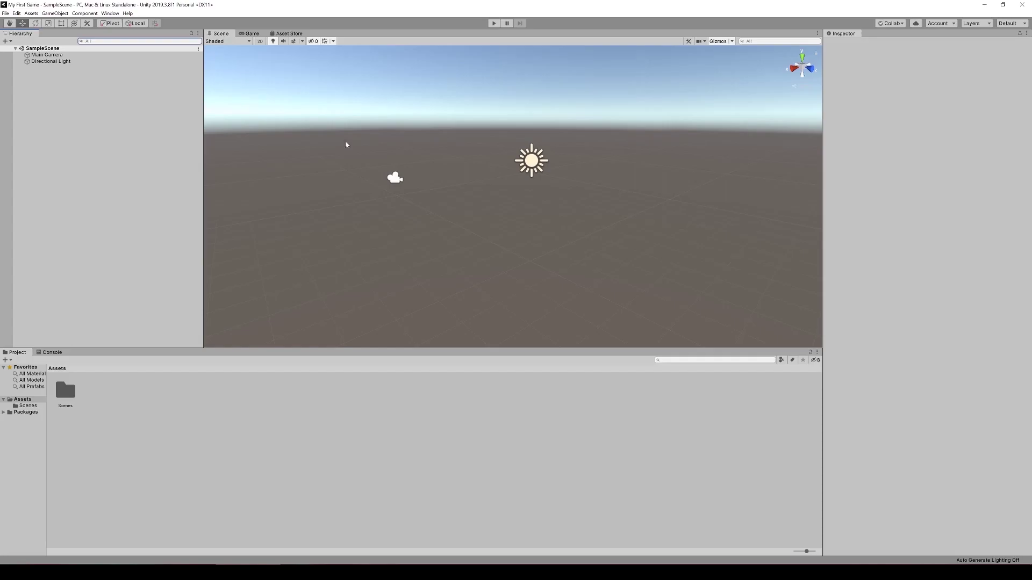
pyautogui.moveTo(346, 145); pyautogui.dragTo(389, 131, button='right')
pyautogui.press('a')
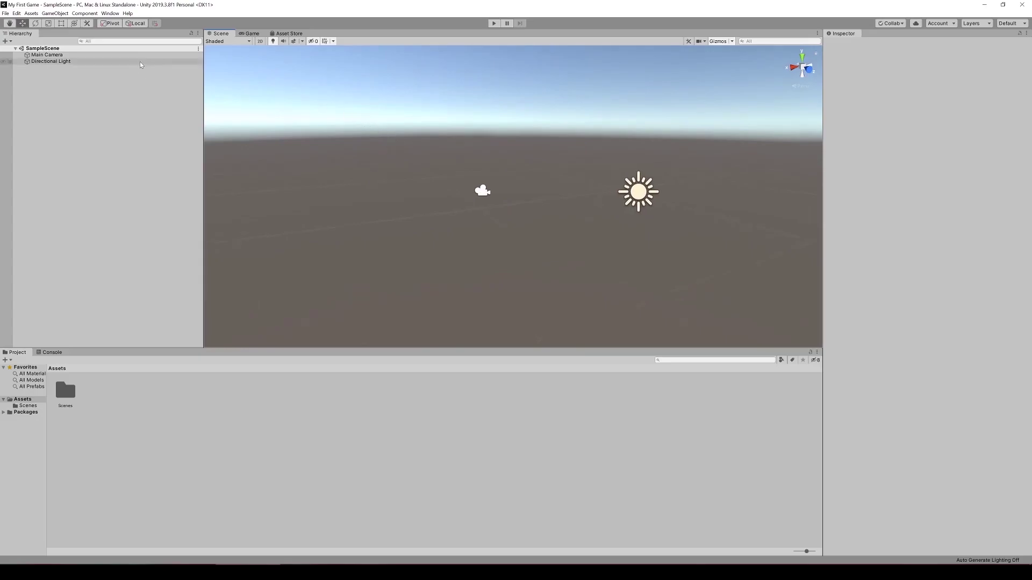
# Switch to the Game view and remove the Asset Store panel from the layout
pyautogui.click(250, 34)
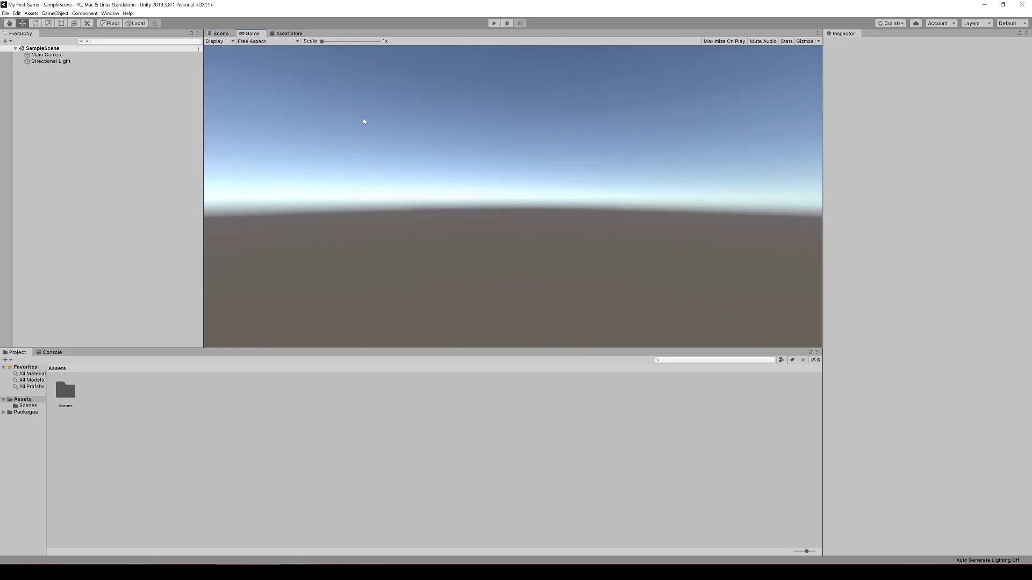
pyautogui.rightClick(276, 34)
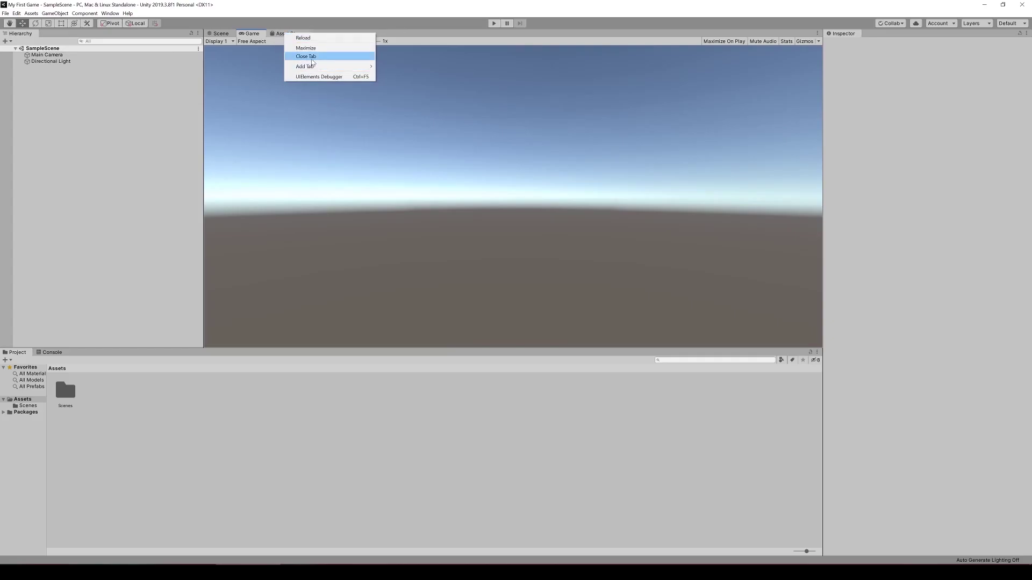
pyautogui.rightClick(273, 35)
pyautogui.click(296, 54)
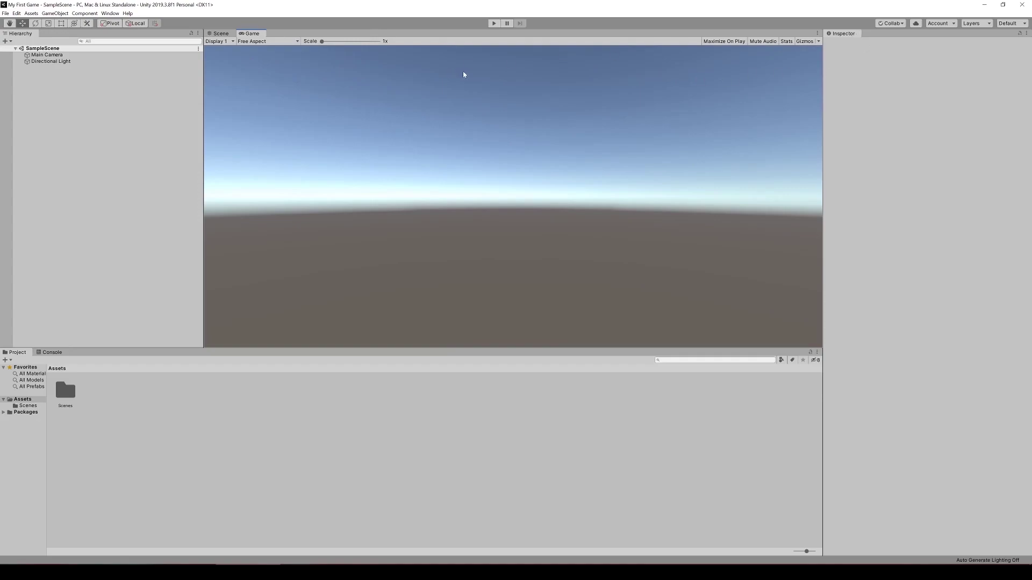
# Inspect the Main Camera's components and the SampleScene asset in the Scenes folder, and return to the Assets folder
pyautogui.click(48, 56)
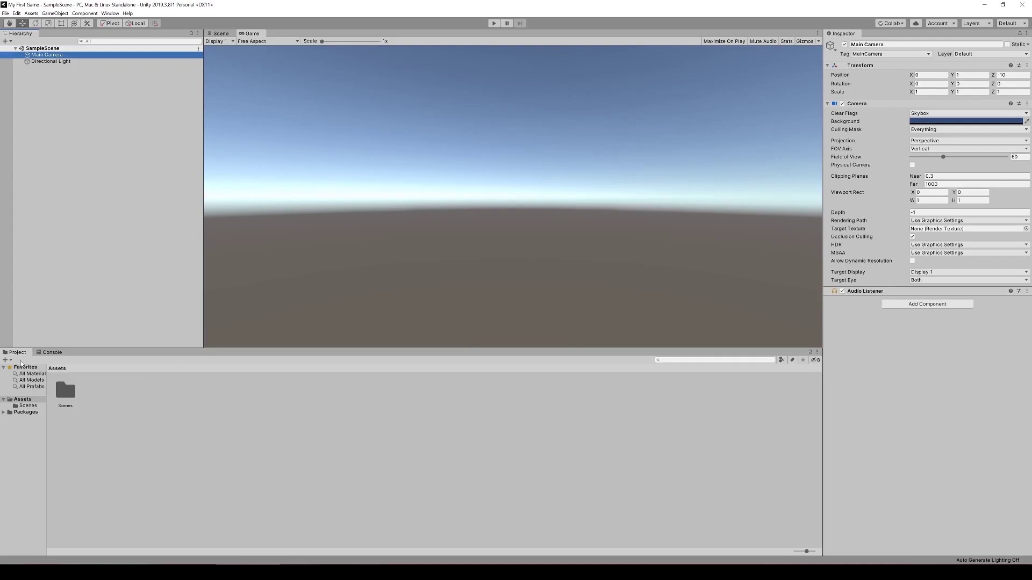
pyautogui.click(27, 405)
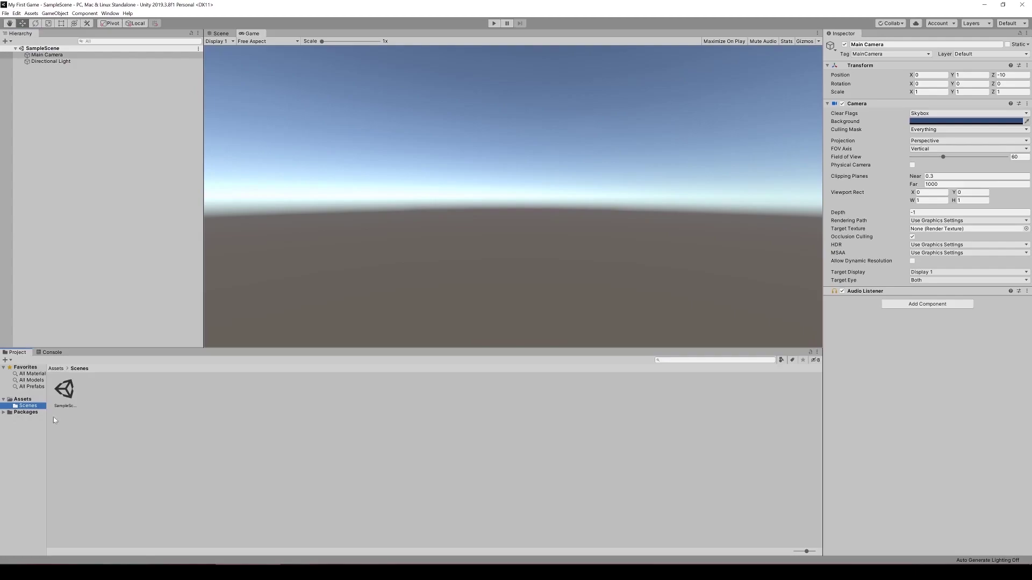
pyautogui.click(26, 406)
pyautogui.press('Return')
pyautogui.press('Tab')
pyautogui.click(23, 399)
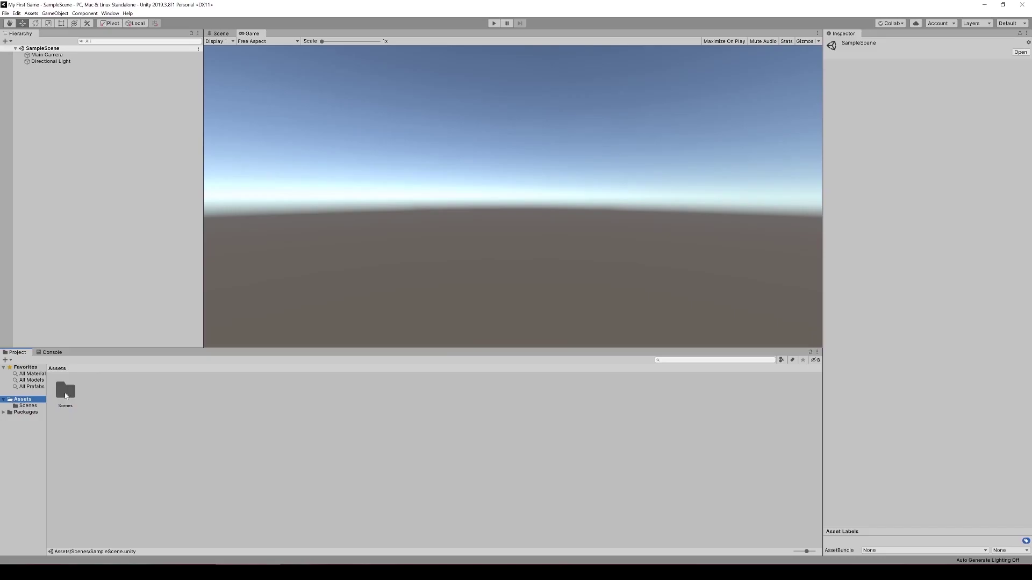
# Look at the commands available inside the Assets folder without using any, and check the Scenes folder
pyautogui.rightClick(141, 412)
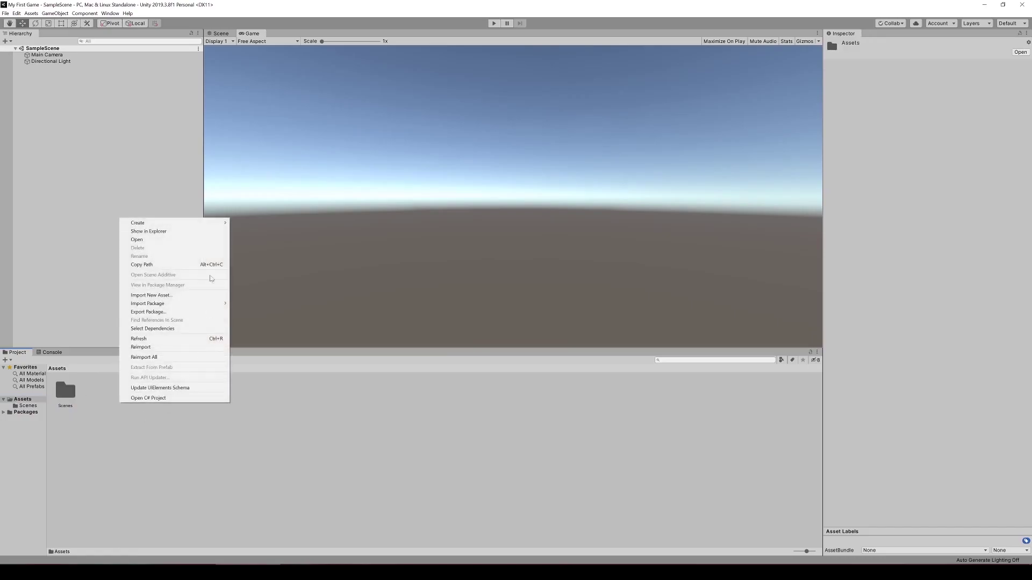
pyautogui.moveTo(198, 219)
pyautogui.click(100, 428)
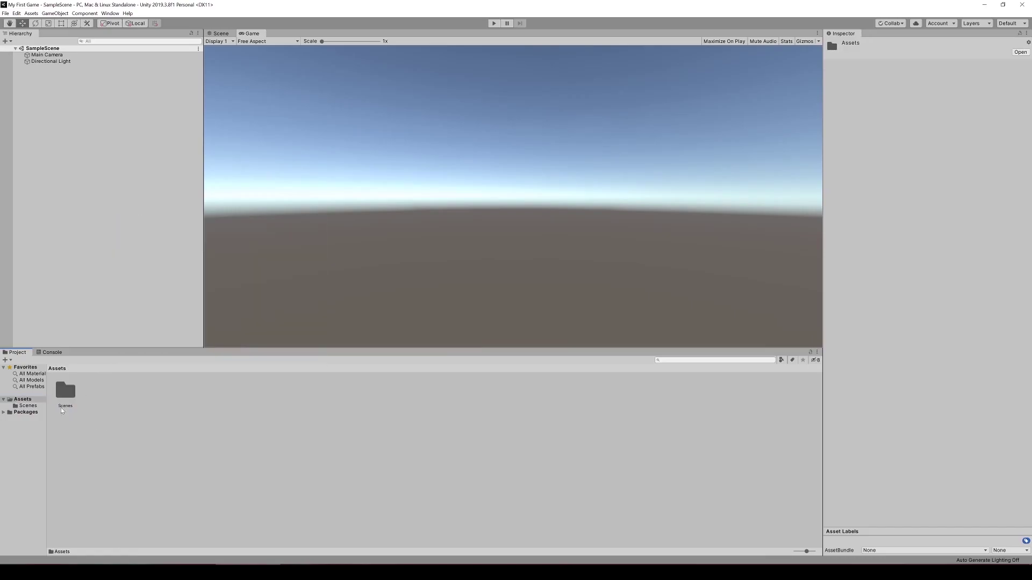
pyautogui.click(65, 408)
pyautogui.click(181, 458)
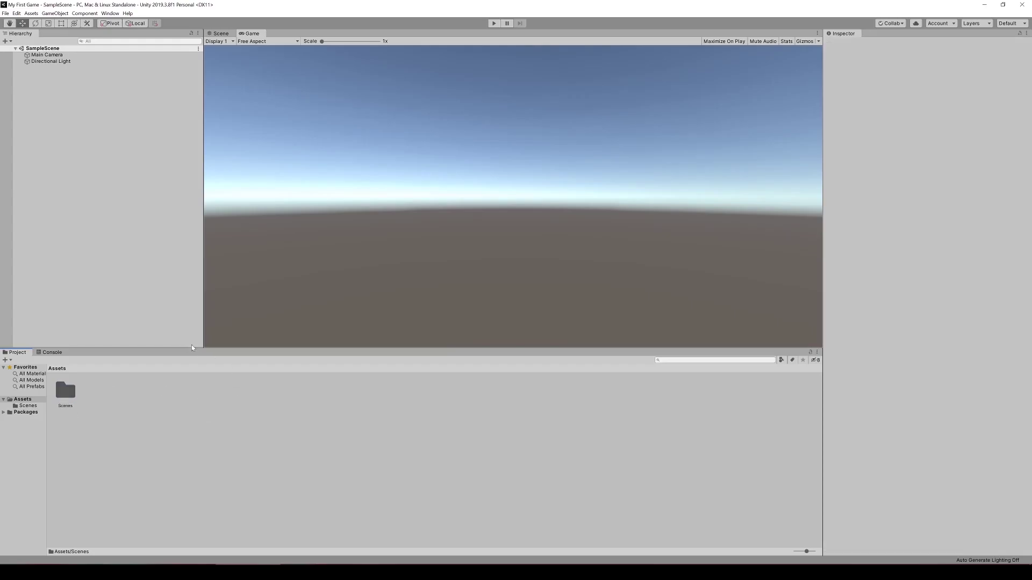
# Look at the Console, and return to the Project panel and the Scene view
pyautogui.click(50, 352)
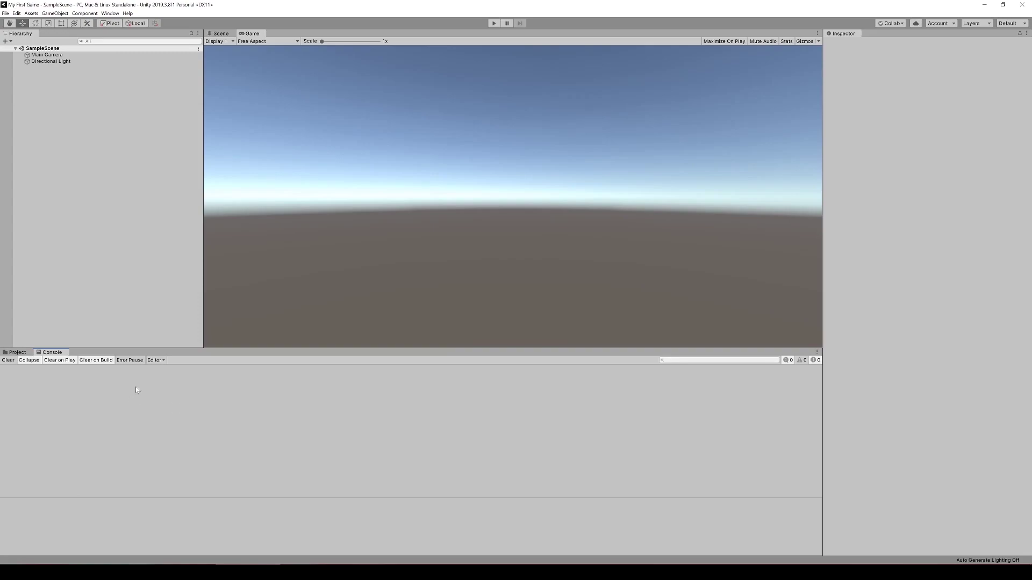
pyautogui.hotkey('ctrl', '5')
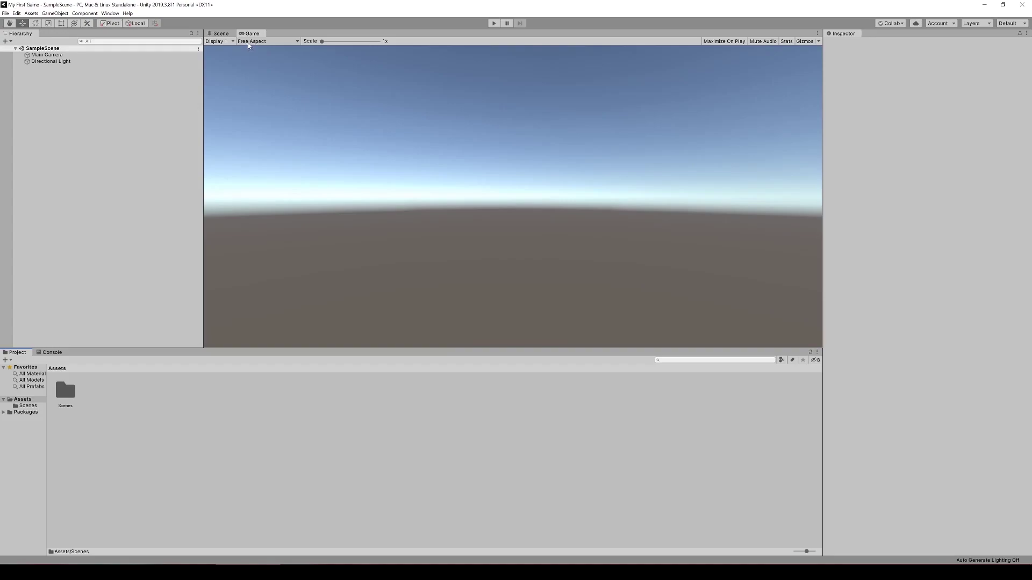
pyautogui.hotkey('ctrl', '1')
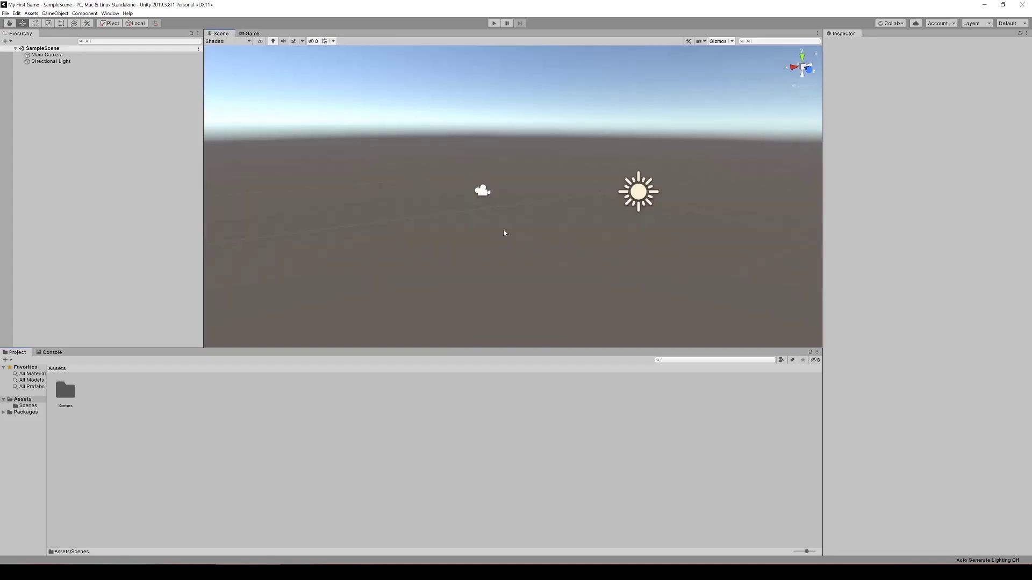
# Look around the empty scene from several directions and distances, viewing the camera and the light
pyautogui.moveTo(504, 230); pyautogui.dragTo(417, 233, button='right')
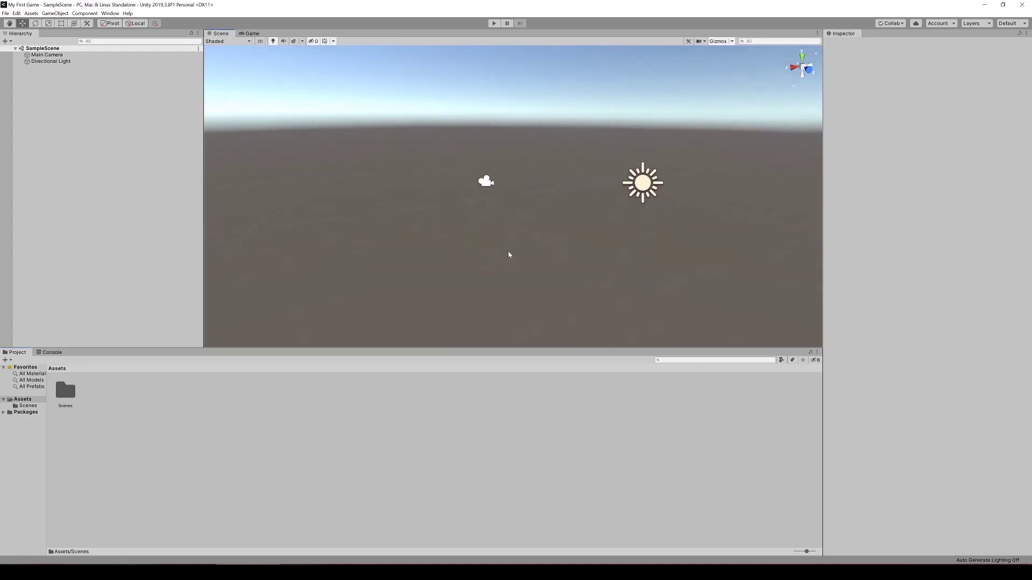
pyautogui.moveTo(529, 242); pyautogui.dragTo(483, 266, button='right')
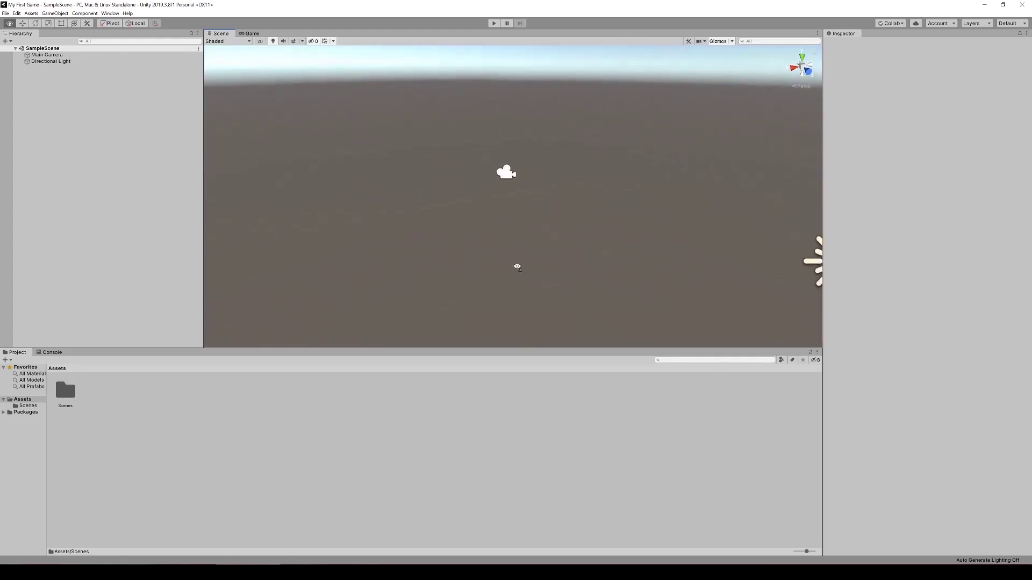
pyautogui.moveTo(517, 267); pyautogui.dragTo(661, 253, button='right')
pyautogui.press('w')
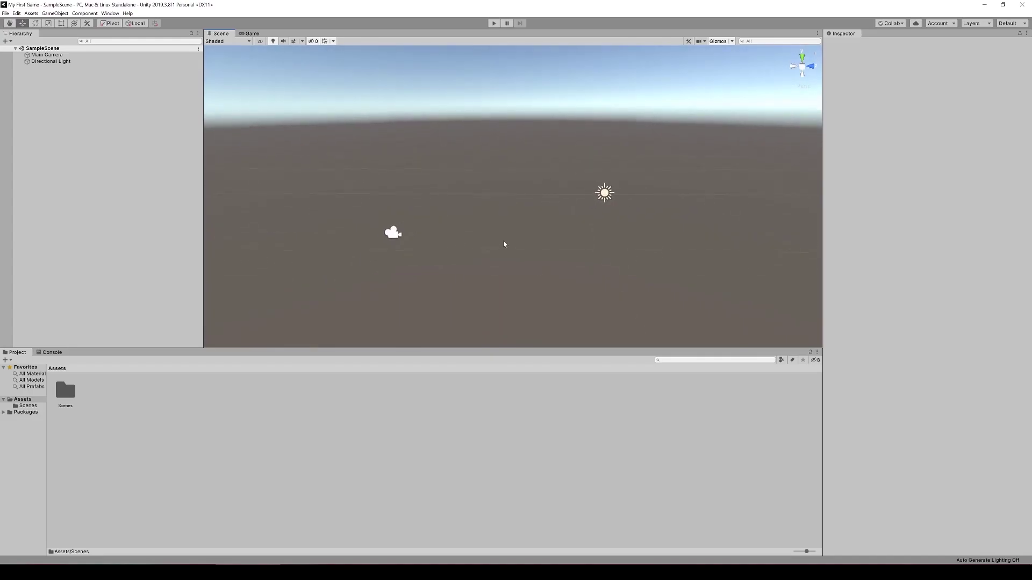
pyautogui.scroll(1, 504, 241)
pyautogui.scroll(-1, 503, 241)
pyautogui.scroll(-2, 504, 243)
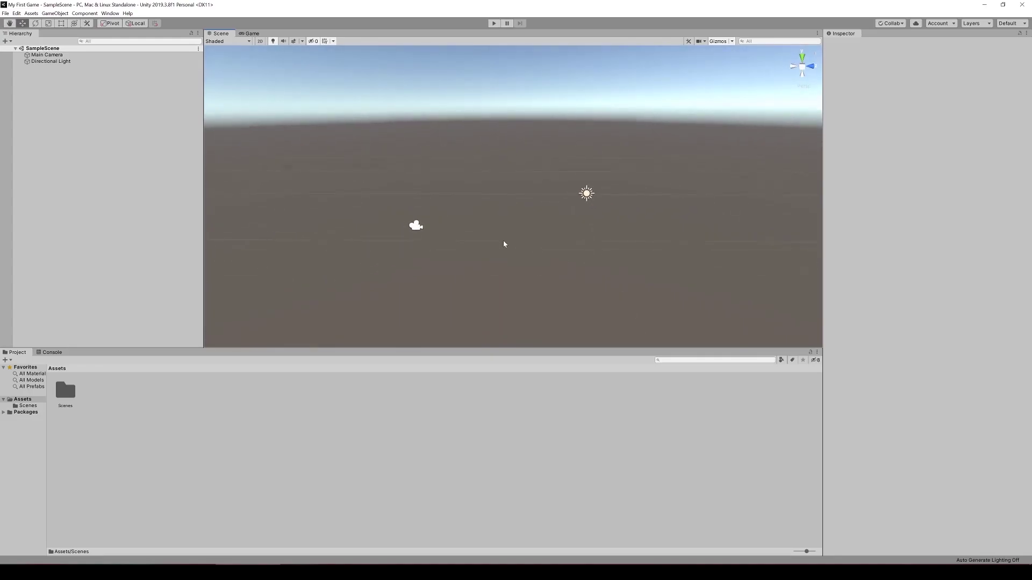
pyautogui.scroll(1, 504, 243)
pyautogui.scroll(1, 504, 244)
pyautogui.scroll(-1, 504, 244)
pyautogui.moveTo(504, 243); pyautogui.dragTo(500, 233, button='right')
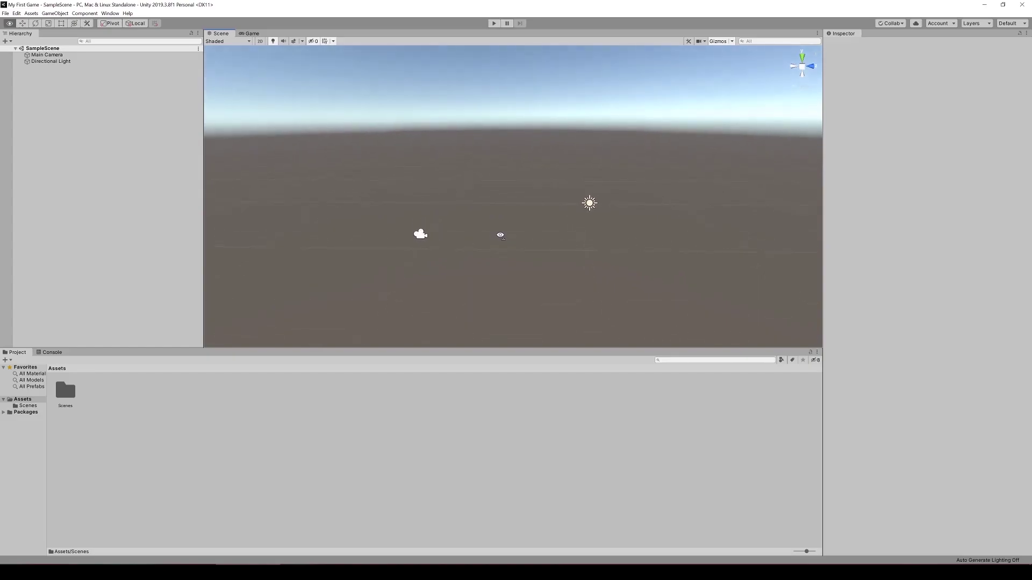
# Select all objects in the scene at once, and clear the selection
pyautogui.hotkey('ctrl', 'a')
pyautogui.click(426, 194)
pyautogui.hotkey('ctrl', 'a')
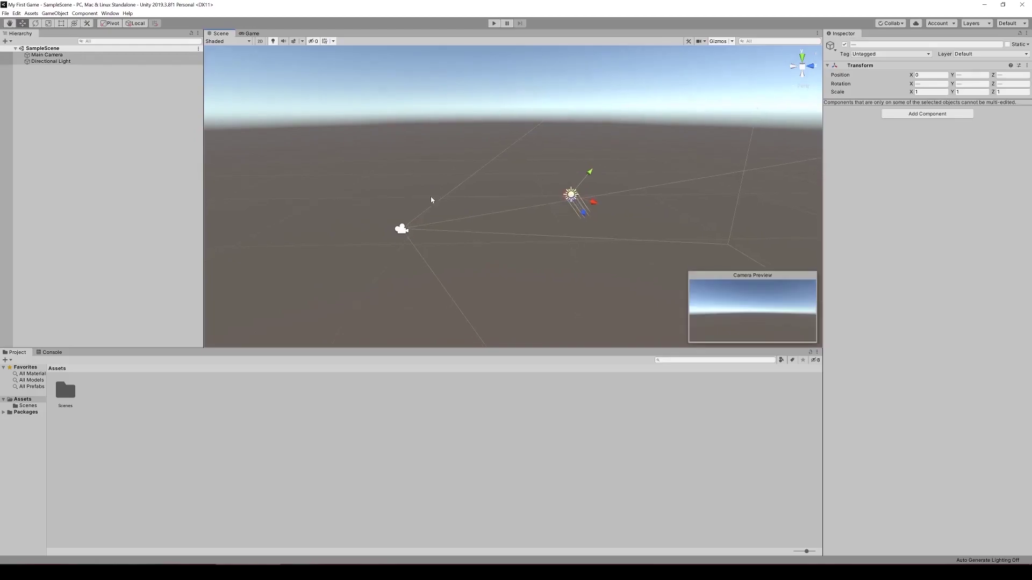
pyautogui.click(521, 251)
pyautogui.moveTo(521, 251); pyautogui.dragTo(615, 251, button='right')
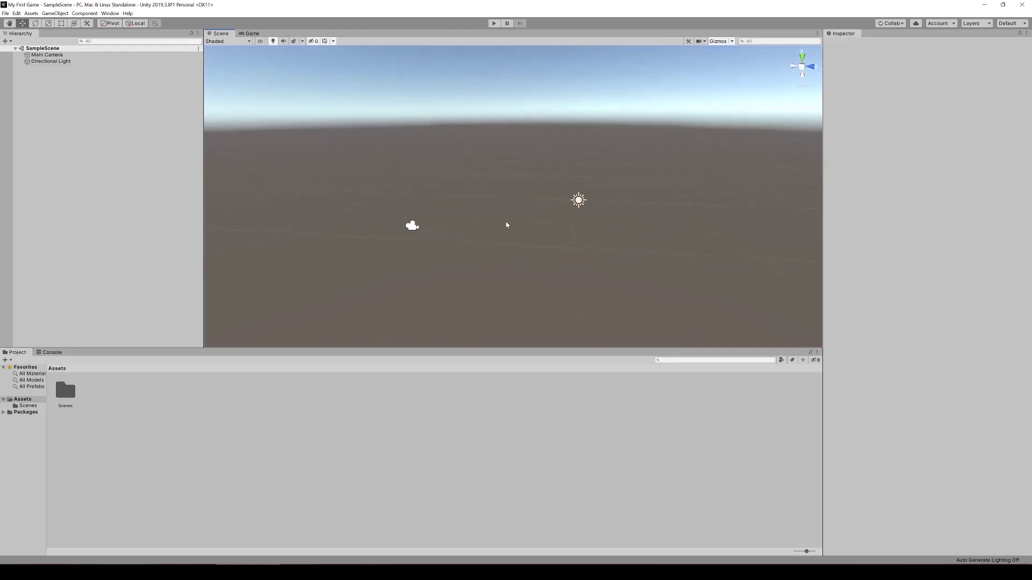
# Select the Directional Light and the Main Camera alternately in the Scene view to compare their components, and deselect them
pyautogui.click(579, 201)
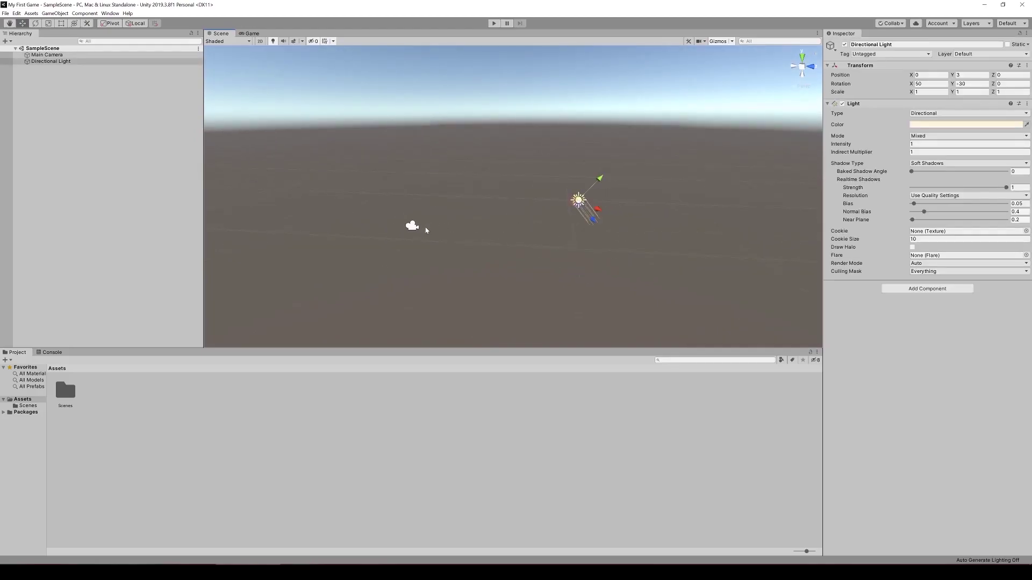
pyautogui.click(412, 227)
pyautogui.click(577, 205)
pyautogui.click(411, 226)
pyautogui.click(577, 204)
pyautogui.click(544, 283)
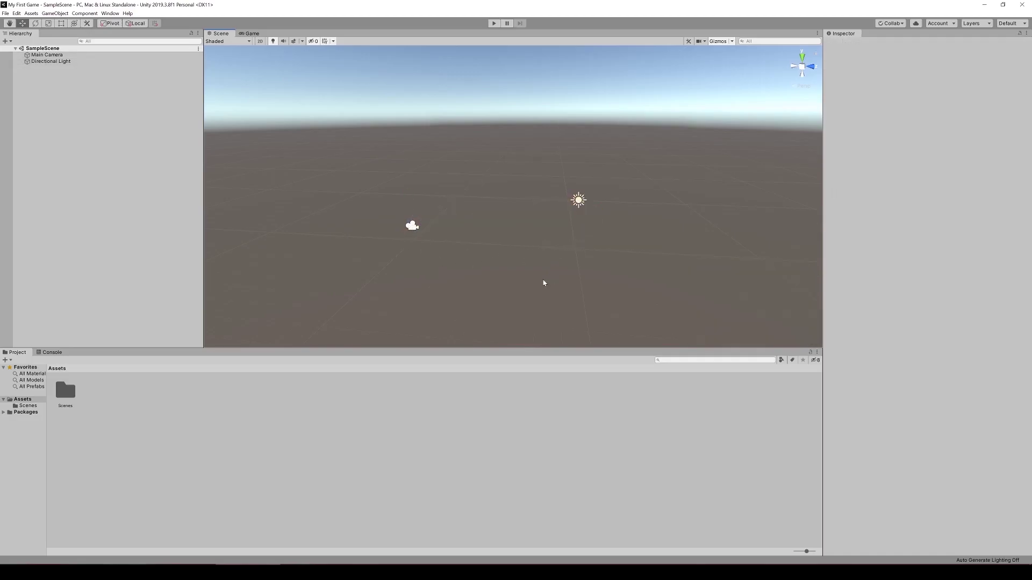
# Check how the Main Camera and Directional Light entries in the Hierarchy correspond to the objects in the scene
pyautogui.click(47, 55)
pyautogui.click(52, 61)
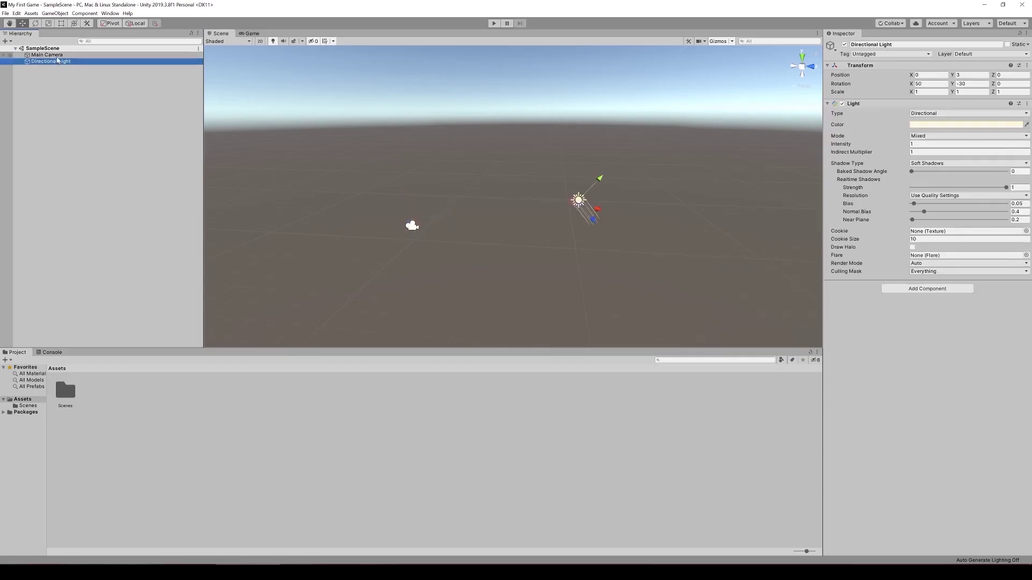
pyautogui.click(55, 56)
pyautogui.click(52, 61)
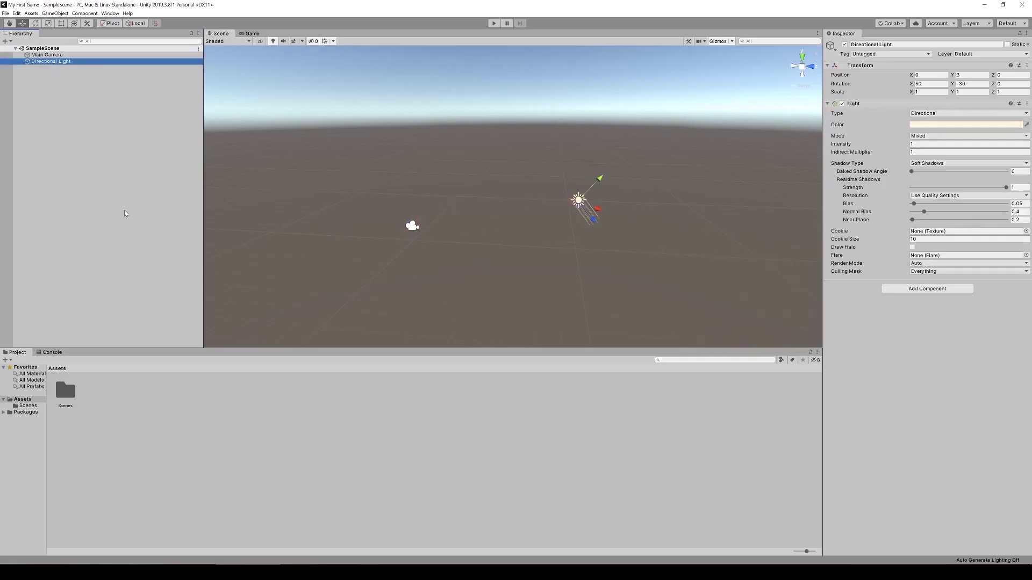
pyautogui.click(529, 286)
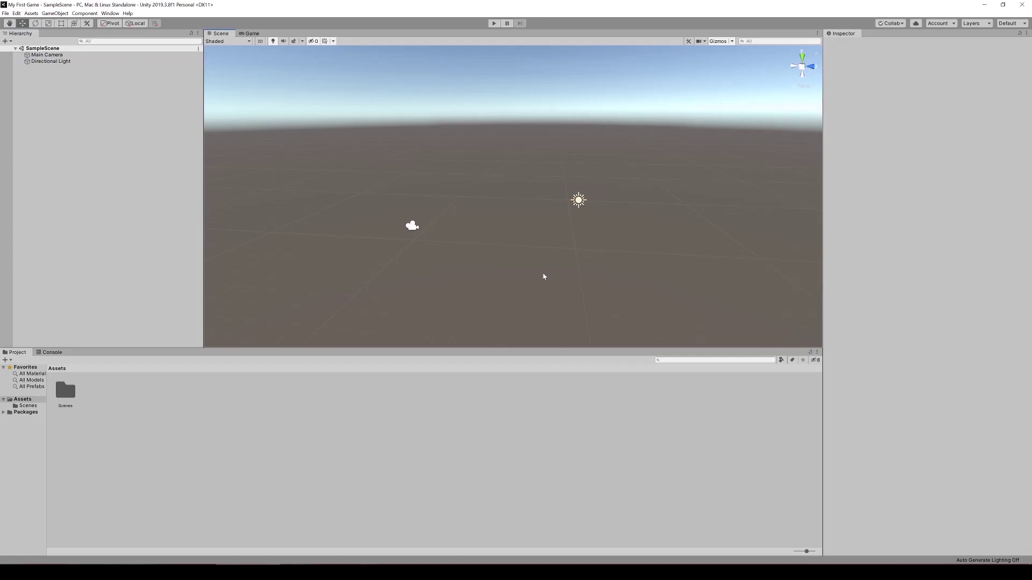
pyautogui.moveTo(527, 247)
pyautogui.keyDown('alt'); pyautogui.mouseDown()
pyautogui.moveTo(486, 242)
pyautogui.moveTo(518, 244)
pyautogui.moveTo(518, 269)
pyautogui.moveTo(521, 242)
pyautogui.moveTo(558, 247)
pyautogui.moveTo(548, 251)
pyautogui.moveTo(560, 248)
pyautogui.moveTo(509, 247)
pyautogui.moveTo(620, 228)
pyautogui.moveTo(572, 253)
pyautogui.moveTo(538, 256)
pyautogui.mouseUp(); pyautogui.keyUp('alt')
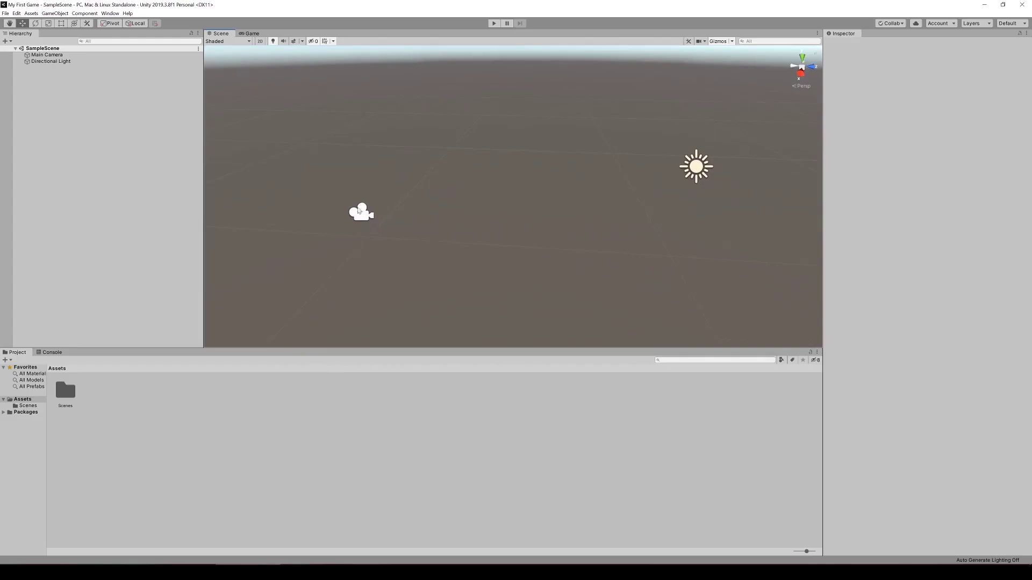
pyautogui.click(59, 55)
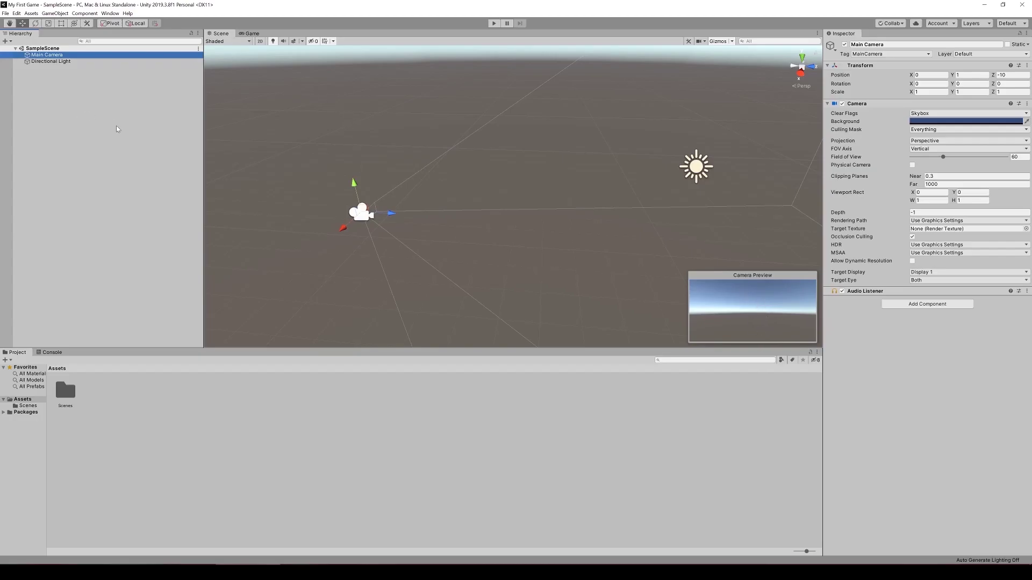
# Move the Directional Light along its local axes to about X -0.241, Y 3.101, Z 0.417
pyautogui.click(56, 65)
pyautogui.click(68, 61)
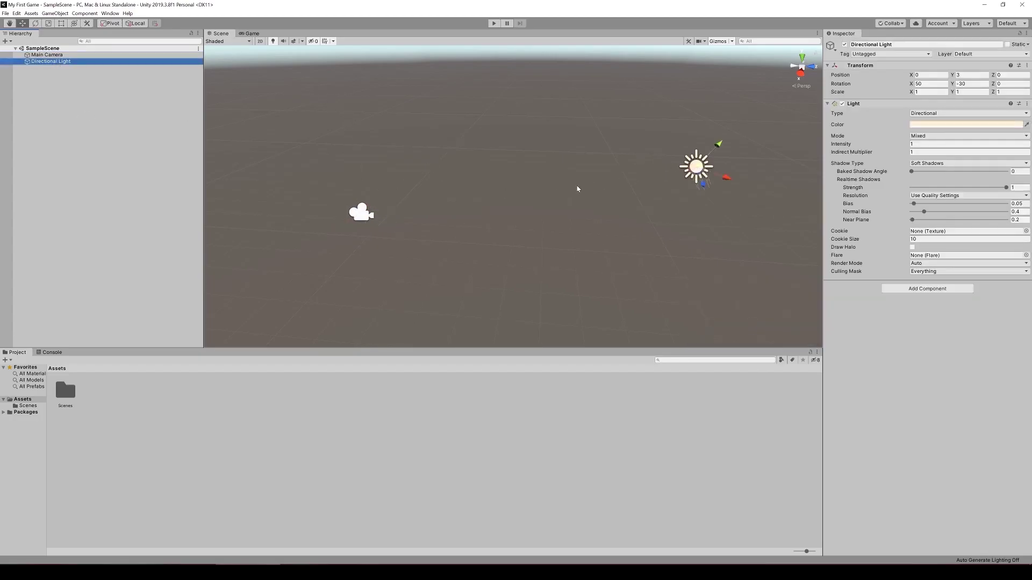
pyautogui.moveTo(577, 189)
pyautogui.keyDown('alt'); pyautogui.mouseDown()
pyautogui.moveTo(633, 180)
pyautogui.moveTo(608, 180)
pyautogui.moveTo(553, 223)
pyautogui.moveTo(571, 202)
pyautogui.moveTo(537, 196)
pyautogui.moveTo(578, 193)
pyautogui.mouseUp(); pyautogui.keyUp('alt')
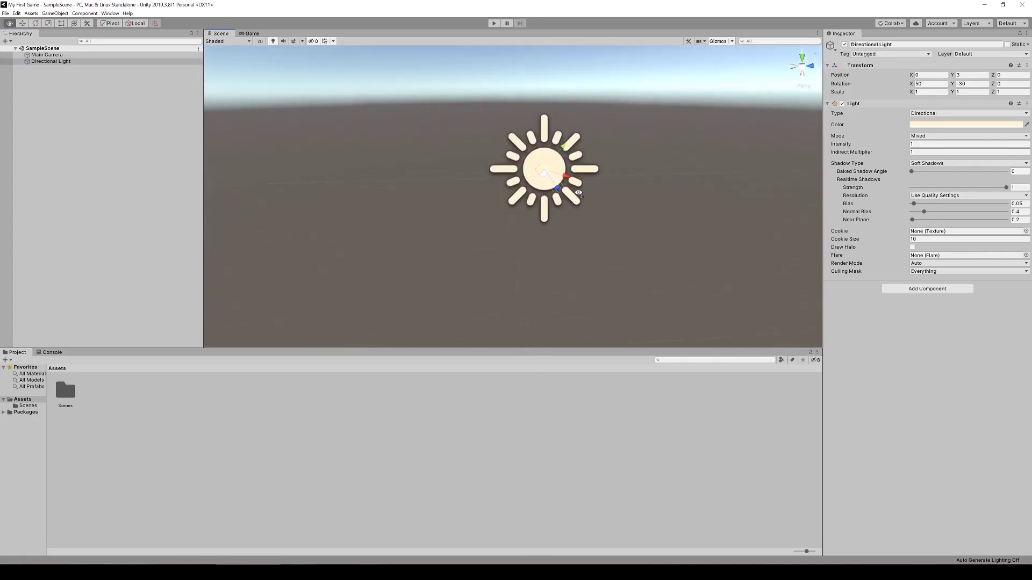
pyautogui.scroll(-4, 564, 196)
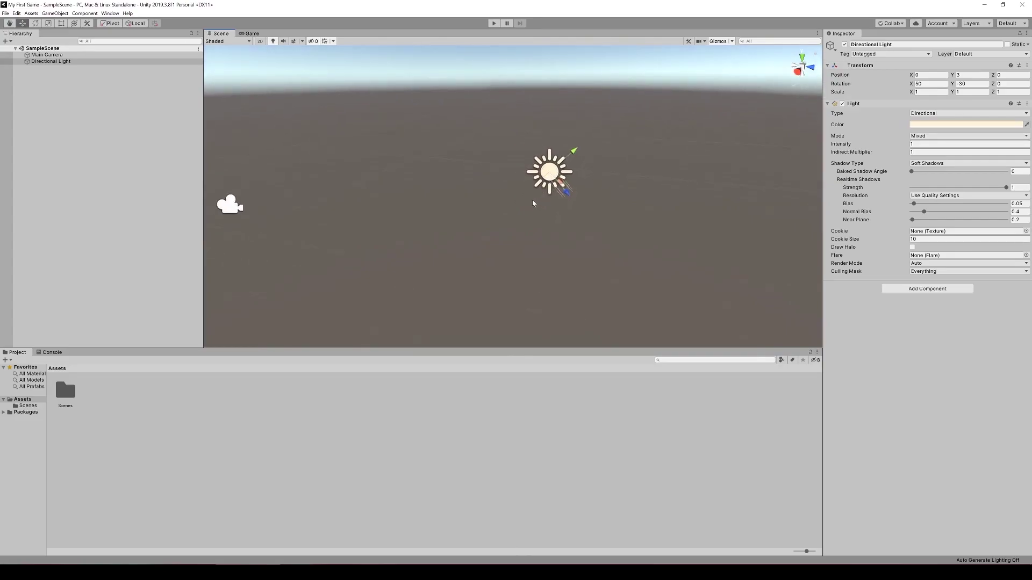
pyautogui.keyDown('alt'); pyautogui.moveTo(535, 203); pyautogui.dragTo(560, 190); pyautogui.keyUp('alt')
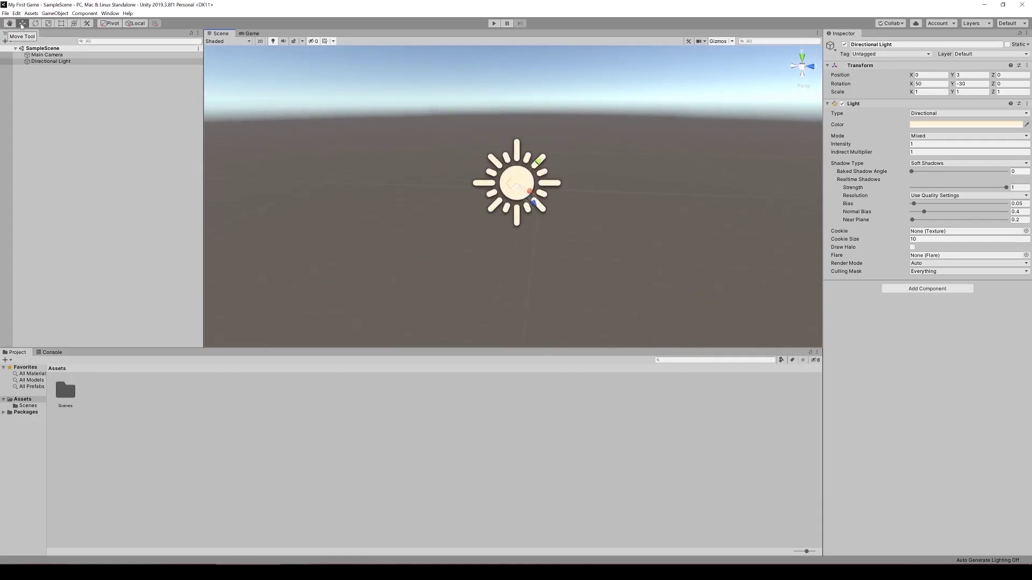
pyautogui.keyDown('alt'); pyautogui.moveTo(452, 168); pyautogui.dragTo(519, 188); pyautogui.keyUp('alt')
pyautogui.scroll(2, 519, 187)
pyautogui.scroll(-4, 527, 174)
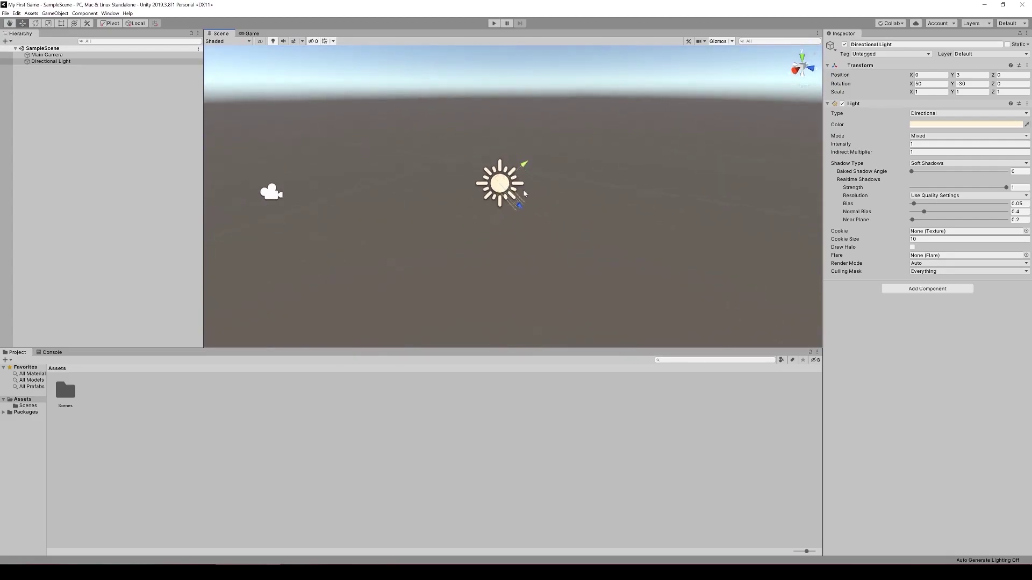
pyautogui.keyDown('alt'); pyautogui.moveTo(521, 206); pyautogui.dragTo(604, 220); pyautogui.keyUp('alt')
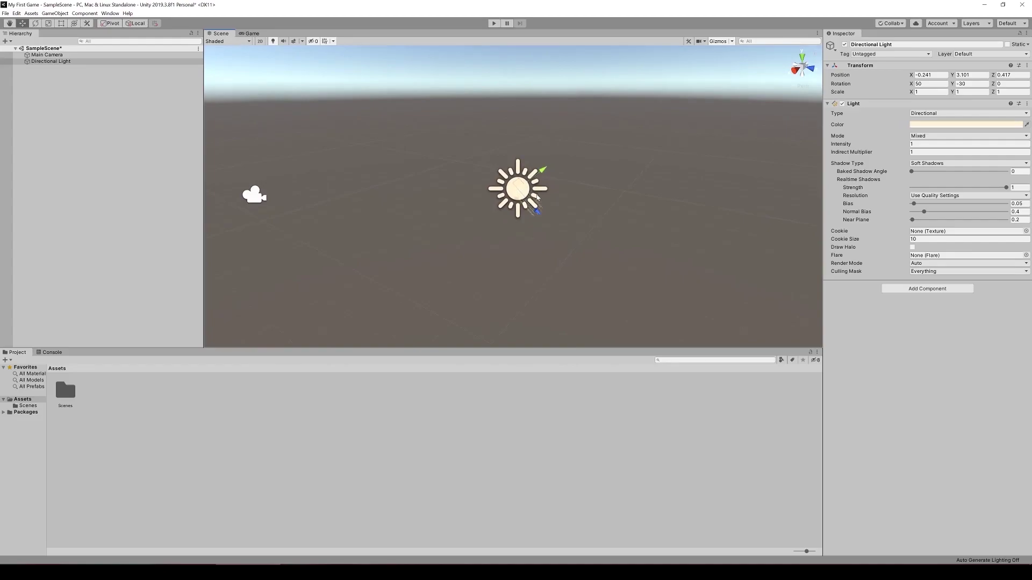
# Switch the handle orientation to Global and raise the Directional Light to about Y 3.265
pyautogui.click(136, 23)
pyautogui.moveTo(560, 161)
pyautogui.keyDown('alt'); pyautogui.mouseDown()
pyautogui.moveTo(587, 138)
pyautogui.moveTo(565, 159)
pyautogui.mouseUp(); pyautogui.keyUp('alt')
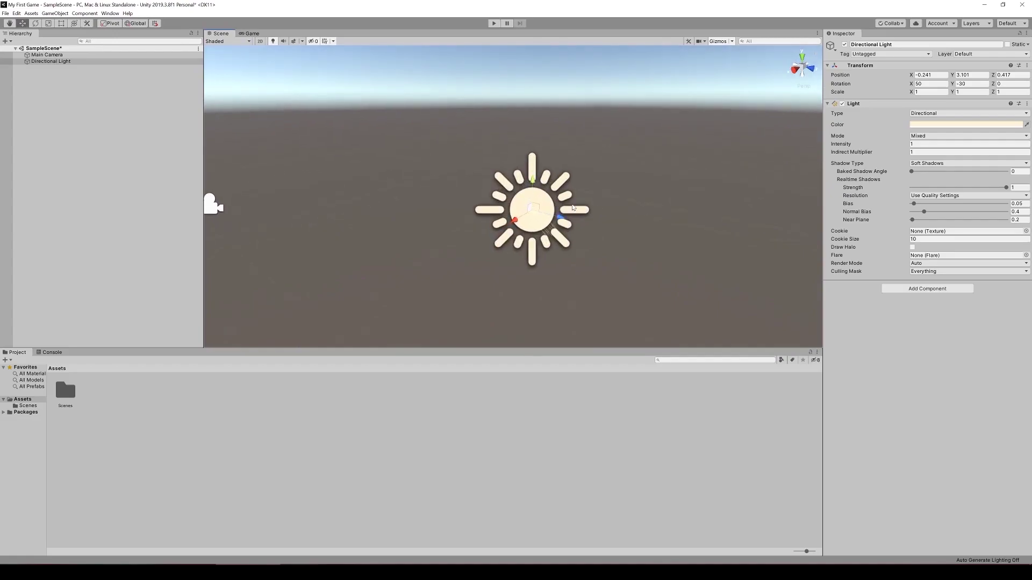
pyautogui.scroll(-5, 573, 207)
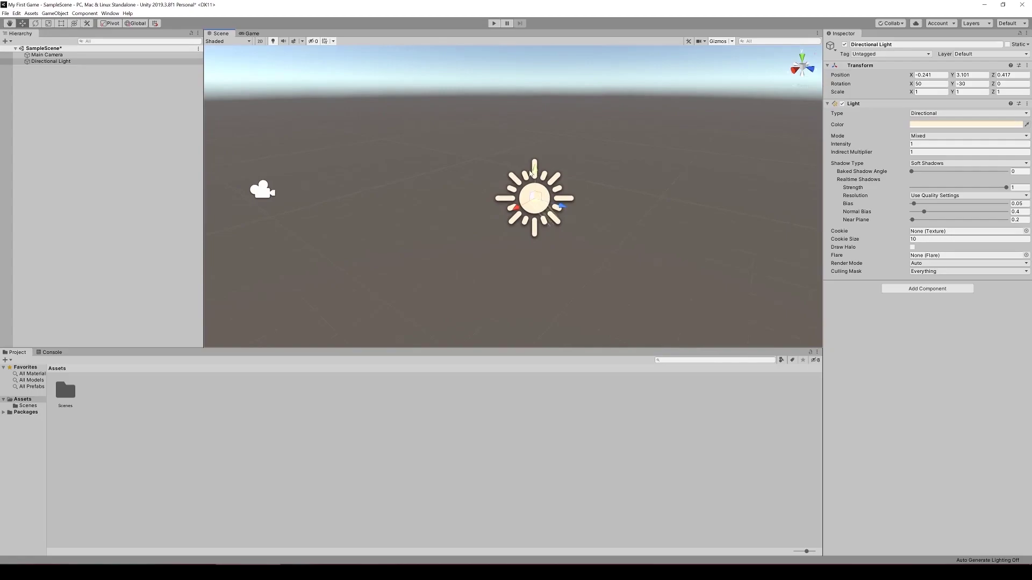
pyautogui.moveTo(534, 171); pyautogui.dragTo(534, 156)
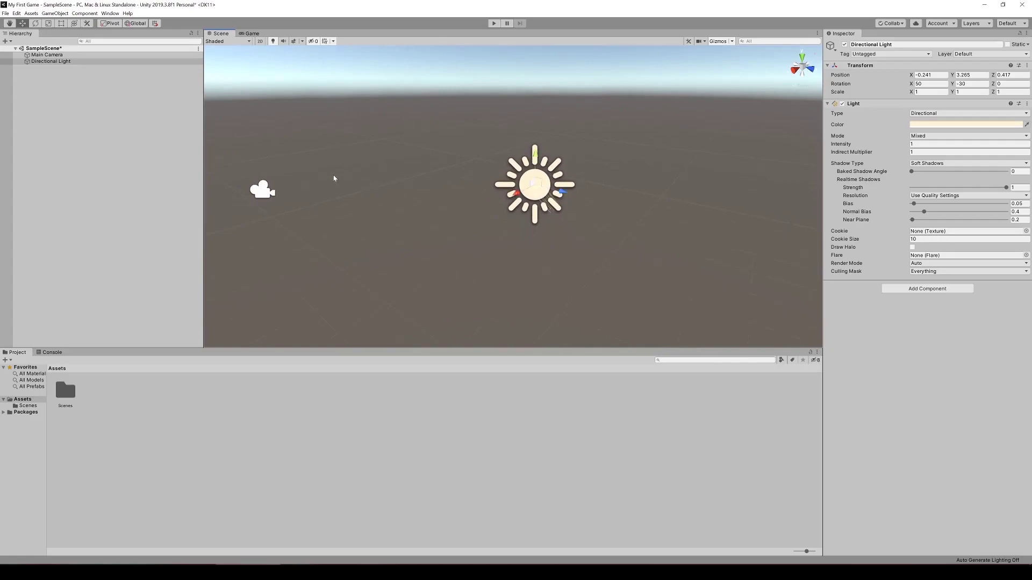
# Compare the transform handles of the Main Camera and the Directional Light, ending with the light selected
pyautogui.click(263, 191)
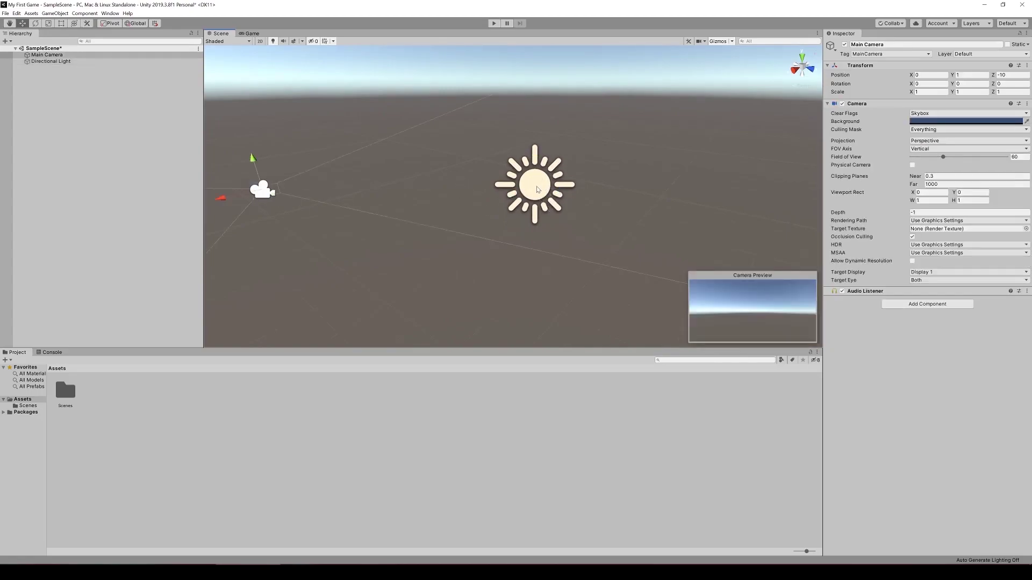
pyautogui.click(537, 189)
pyautogui.click(270, 192)
pyautogui.click(535, 184)
# Move the Directional Light along the global axes to about X -0.692, Y 3.18, shift it slightly further, and deselect it
pyautogui.keyDown('alt'); pyautogui.moveTo(343, 163); pyautogui.dragTo(489, 181); pyautogui.keyUp('alt')
pyautogui.scroll(2, 536, 190)
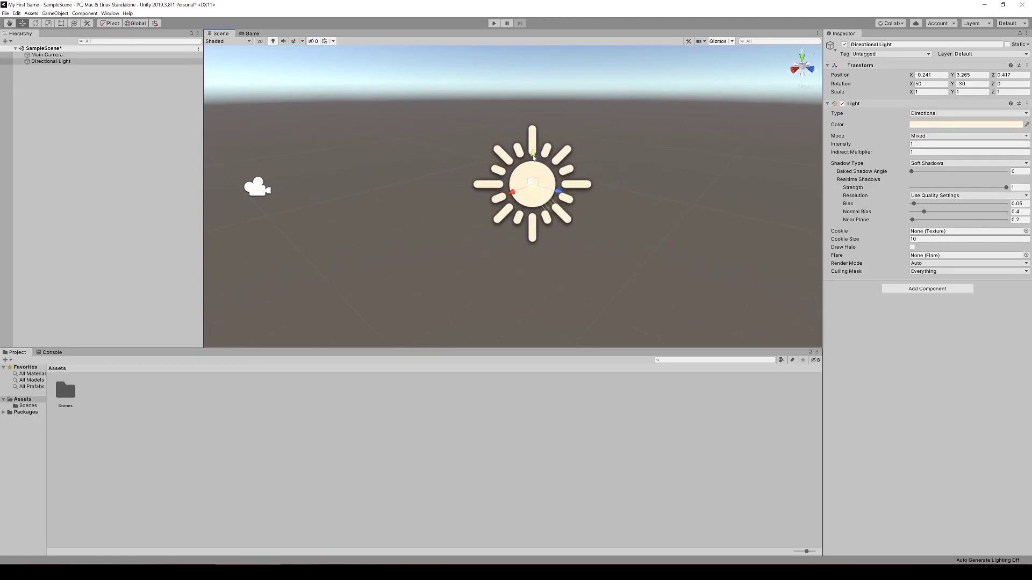
pyautogui.keyDown('alt'); pyautogui.moveTo(524, 190); pyautogui.dragTo(545, 153); pyautogui.keyUp('alt')
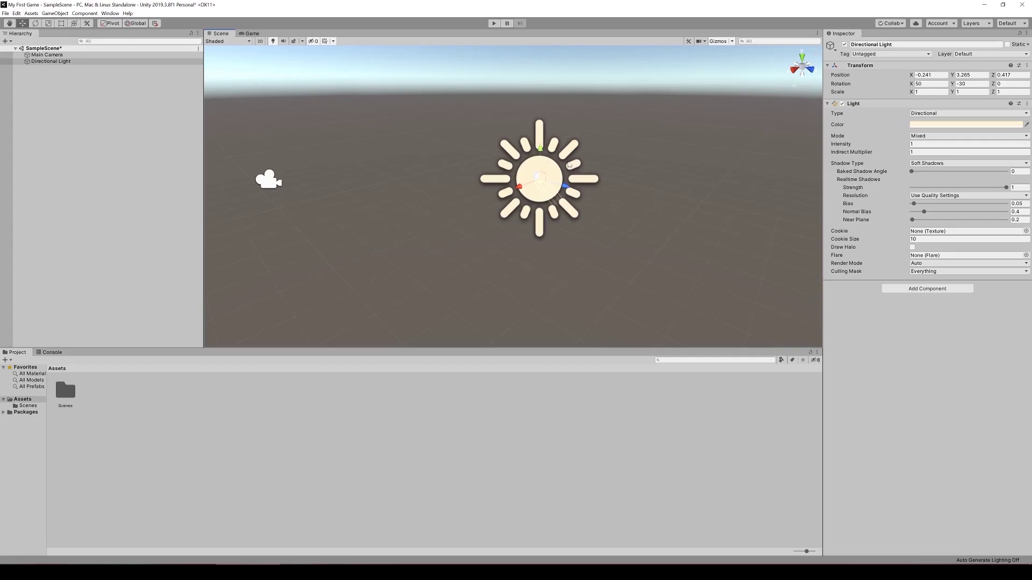
pyautogui.keyDown('alt'); pyautogui.moveTo(457, 195); pyautogui.dragTo(518, 176); pyautogui.keyUp('alt')
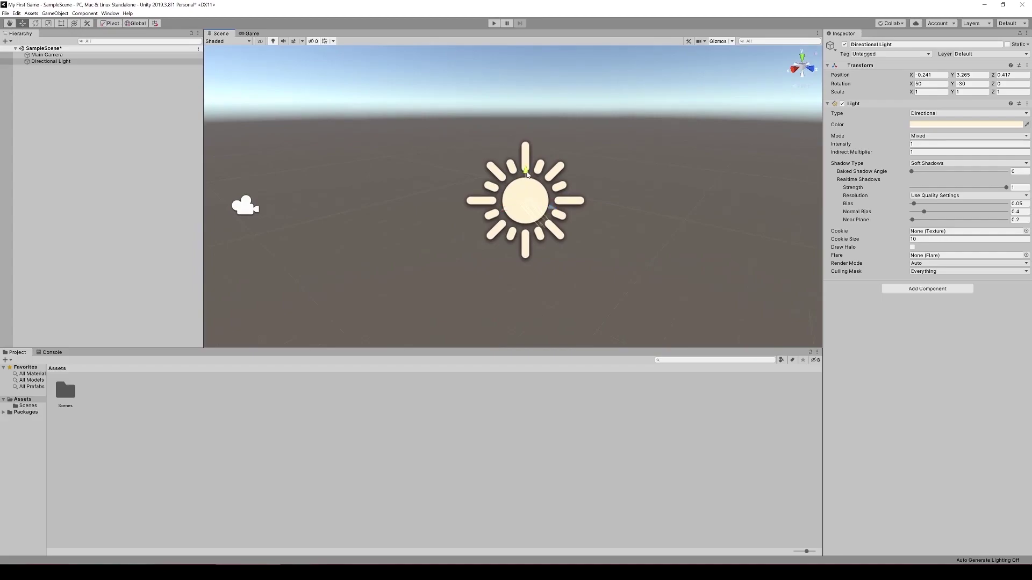
pyautogui.moveTo(527, 173); pyautogui.dragTo(548, 250)
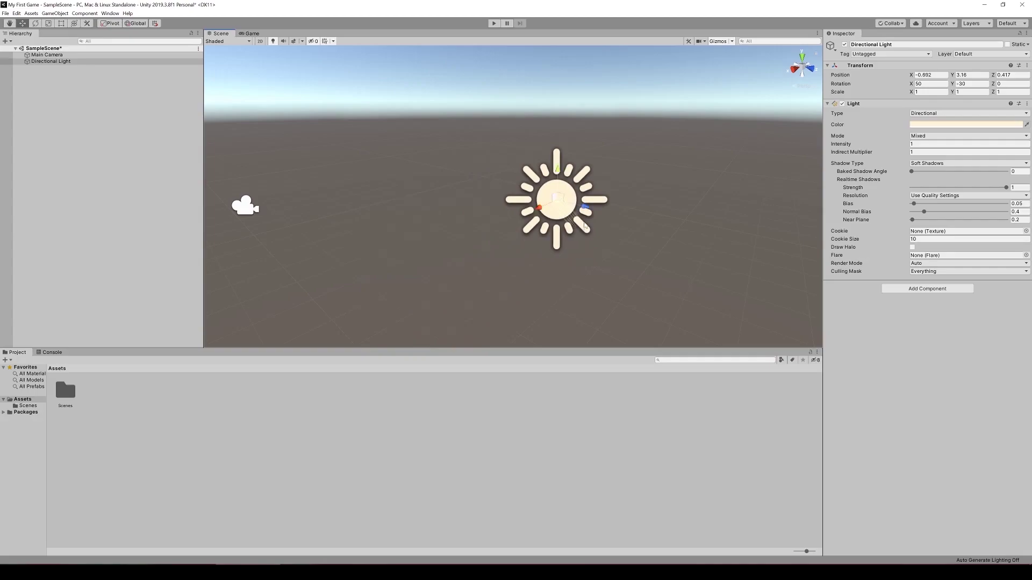
pyautogui.moveTo(586, 210)
pyautogui.mouseDown()
pyautogui.moveTo(693, 233)
pyautogui.moveTo(530, 201)
pyautogui.moveTo(609, 221)
pyautogui.moveTo(554, 207)
pyautogui.moveTo(573, 218)
pyautogui.mouseUp()
pyautogui.click(520, 241)
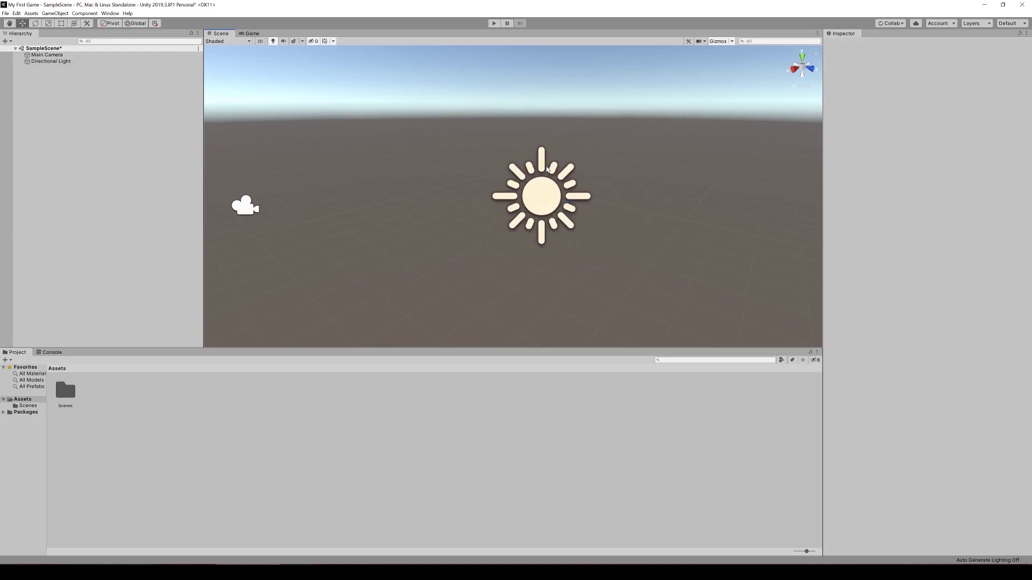
# Add a 3D cube to SampleScene and select it in the Scene view to show its components
pyautogui.keyDown('alt'); pyautogui.moveTo(467, 153); pyautogui.dragTo(581, 215); pyautogui.keyUp('alt')
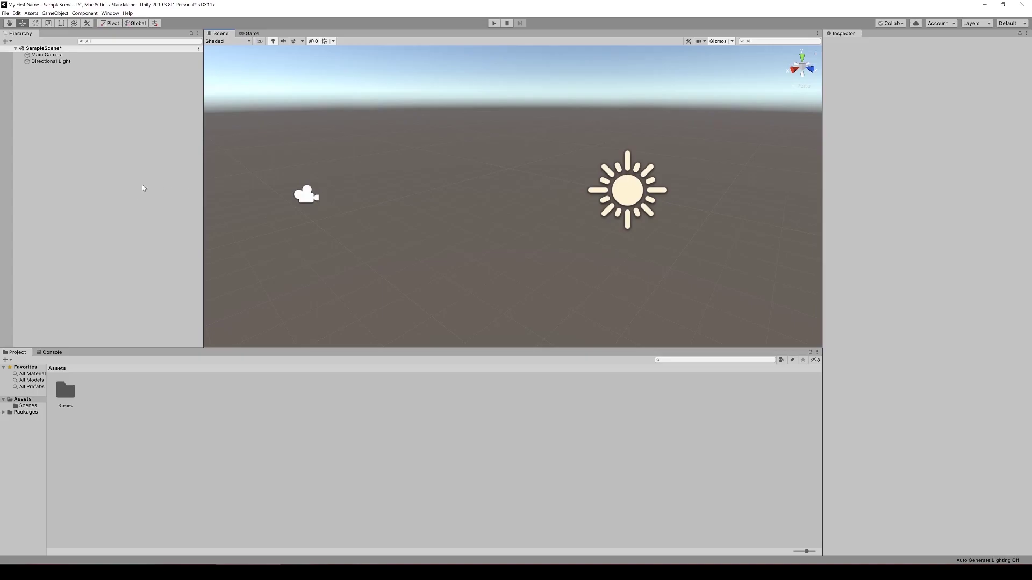
pyautogui.rightClick(69, 128)
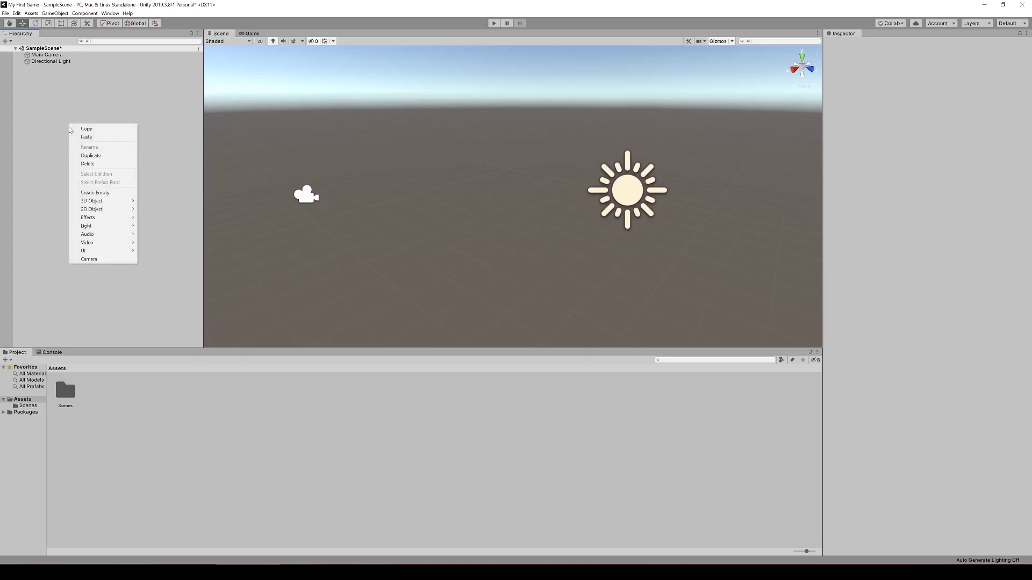
pyautogui.rightClick(38, 96)
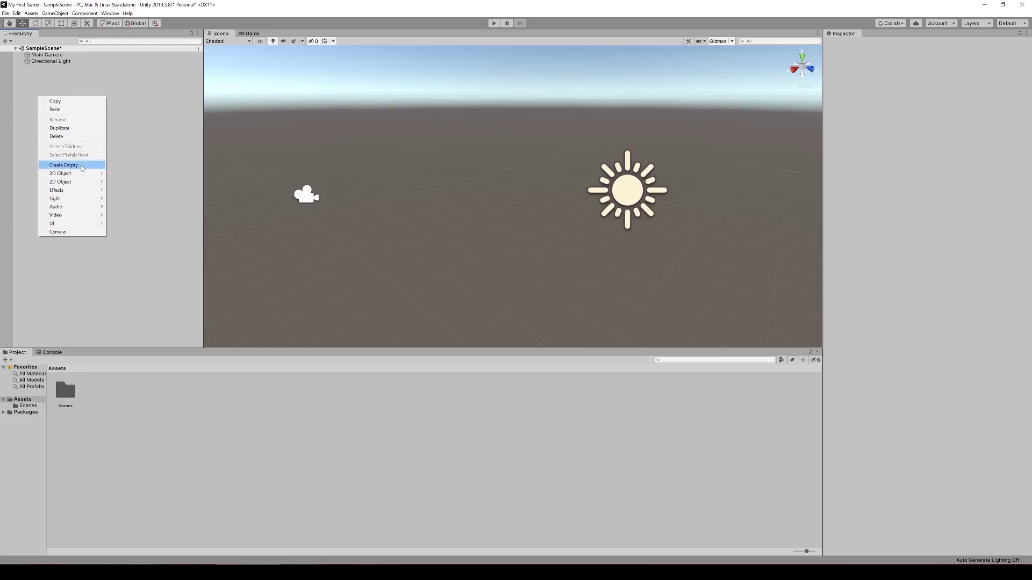
pyautogui.moveTo(75, 174)
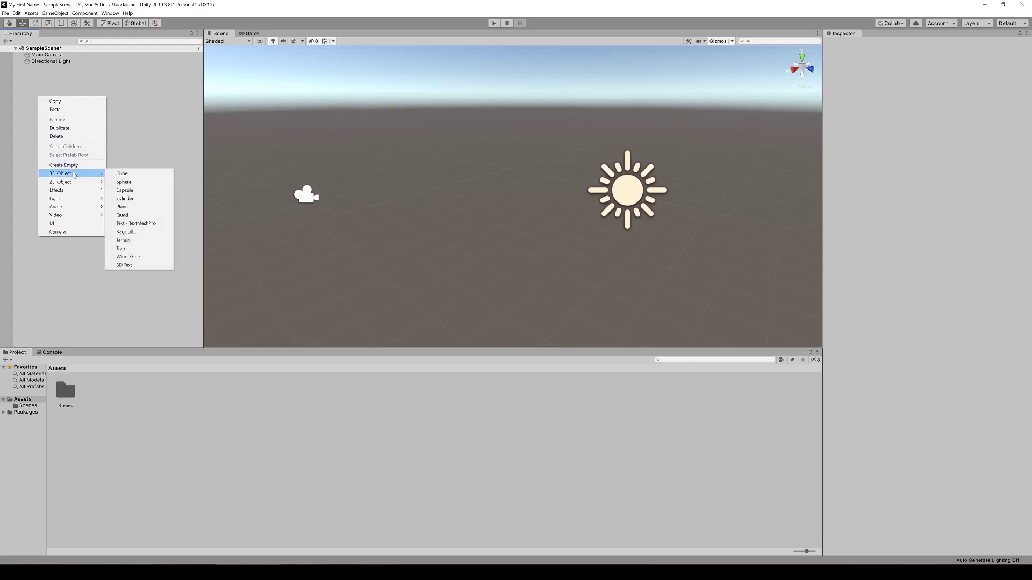
pyautogui.click(143, 177)
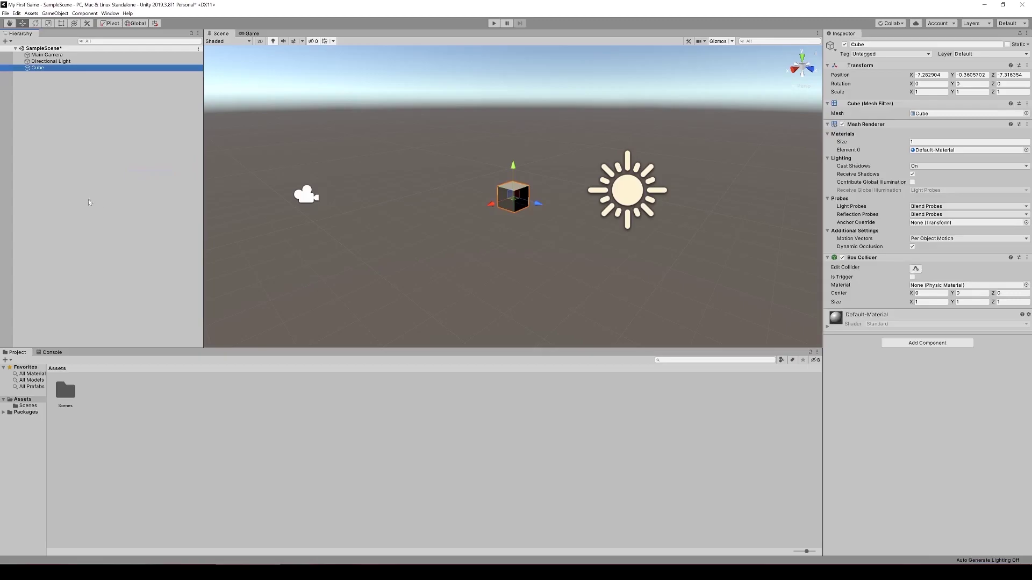
pyautogui.click(133, 249)
pyautogui.click(514, 198)
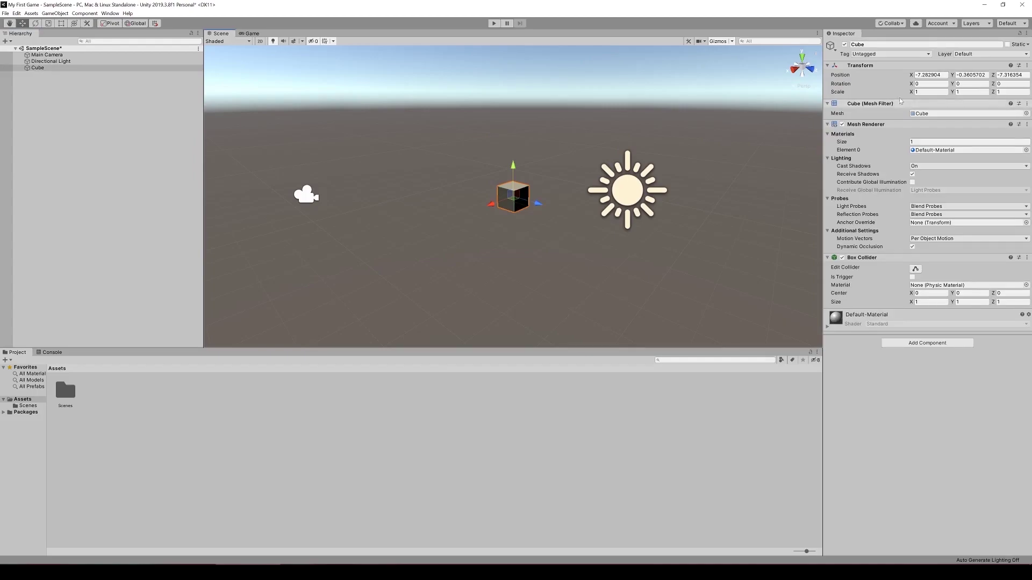
# Move the cube along its axes to about X -4.41, Y 0.39, Z -6.45 and keep it selected
pyautogui.moveTo(466, 163); pyautogui.dragTo(512, 209, button='right')
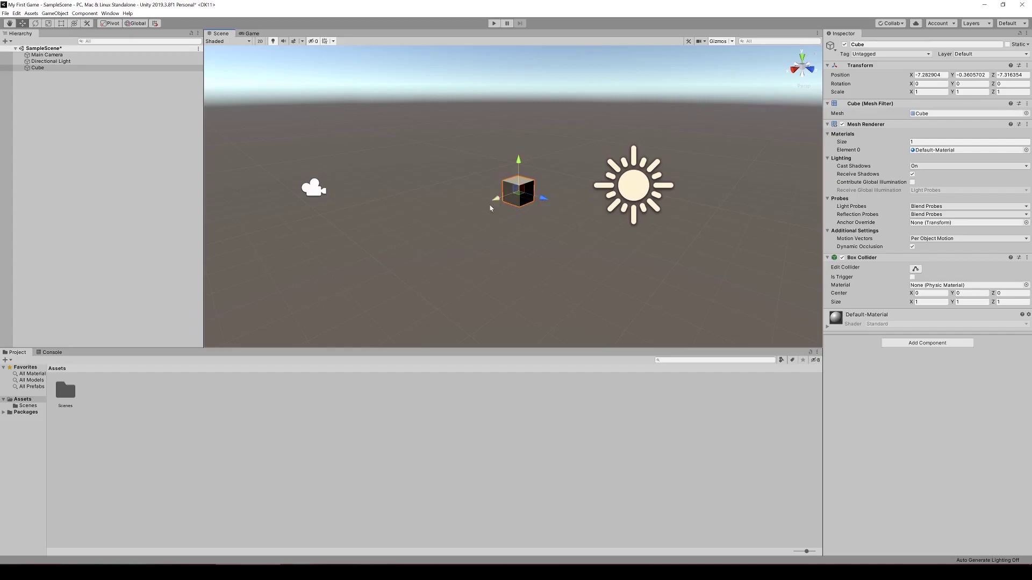
pyautogui.moveTo(496, 201); pyautogui.dragTo(476, 206)
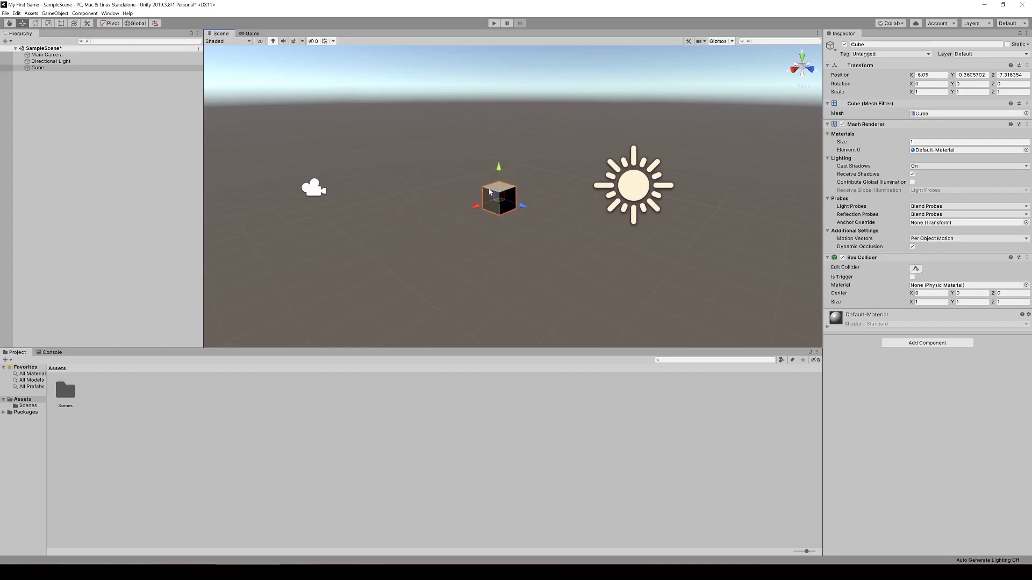
pyautogui.moveTo(499, 167)
pyautogui.mouseDown()
pyautogui.moveTo(499, 129)
pyautogui.moveTo(500, 152)
pyautogui.mouseUp()
pyautogui.moveTo(523, 187); pyautogui.dragTo(573, 199)
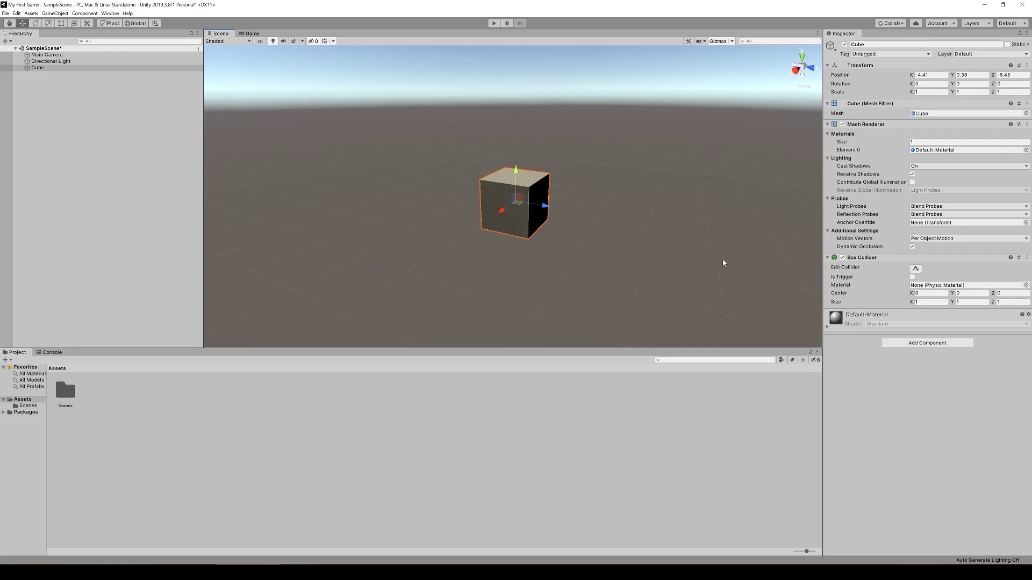
pyautogui.click(184, 140)
pyautogui.click(38, 68)
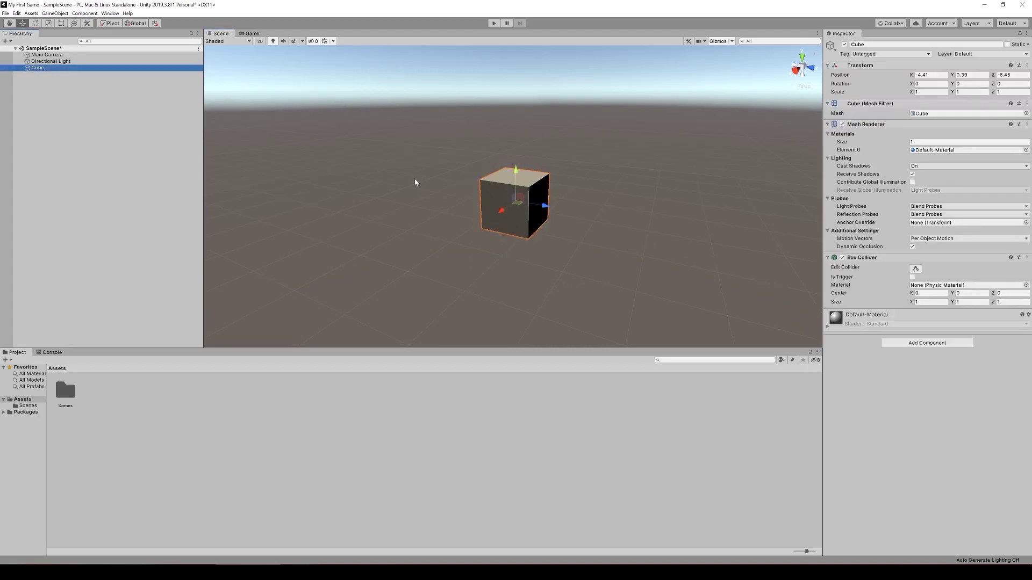
# Try rotating the cube about the Z axis, undo it, rotate about Z again to about 17.03, and reset Z rotation to 0
pyautogui.click(36, 24)
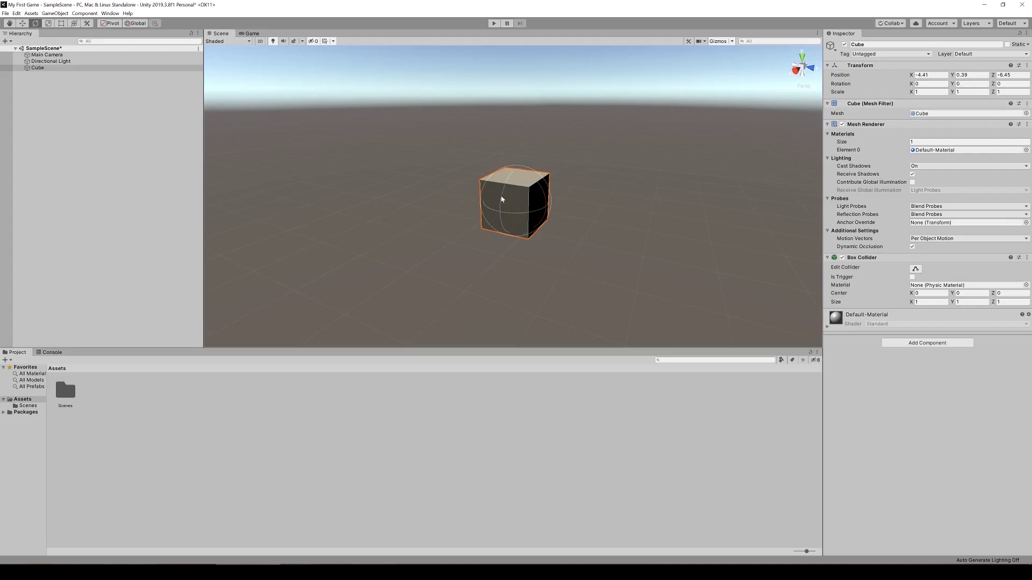
pyautogui.moveTo(502, 200); pyautogui.dragTo(518, 161)
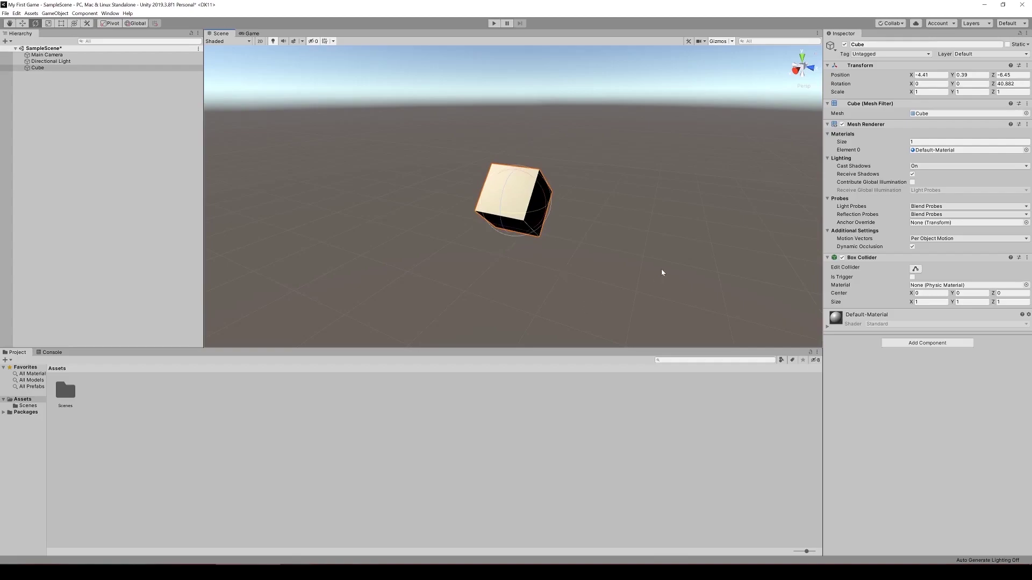
pyautogui.hotkey('ctrl', 'z')
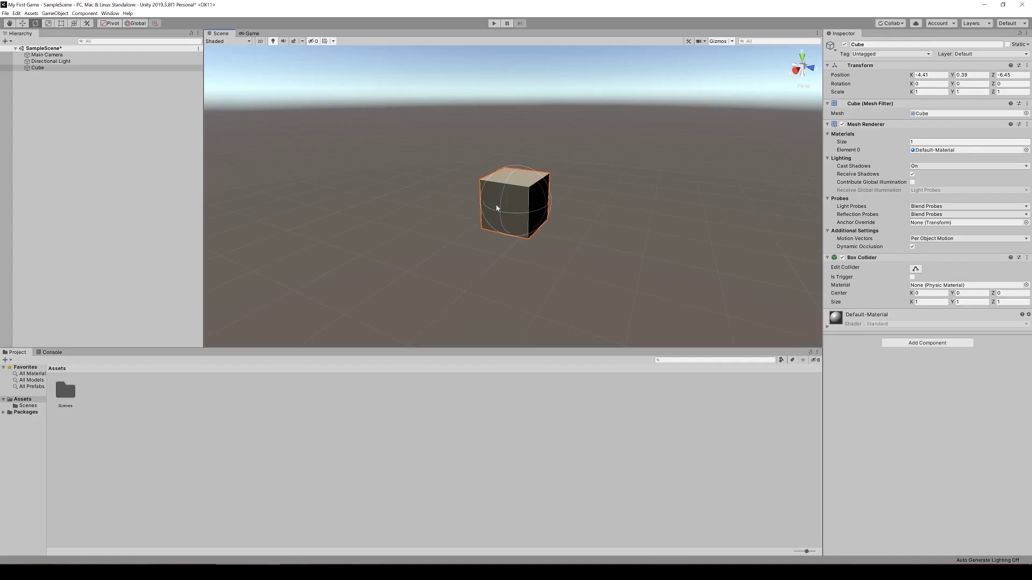
pyautogui.moveTo(500, 209); pyautogui.dragTo(490, 277)
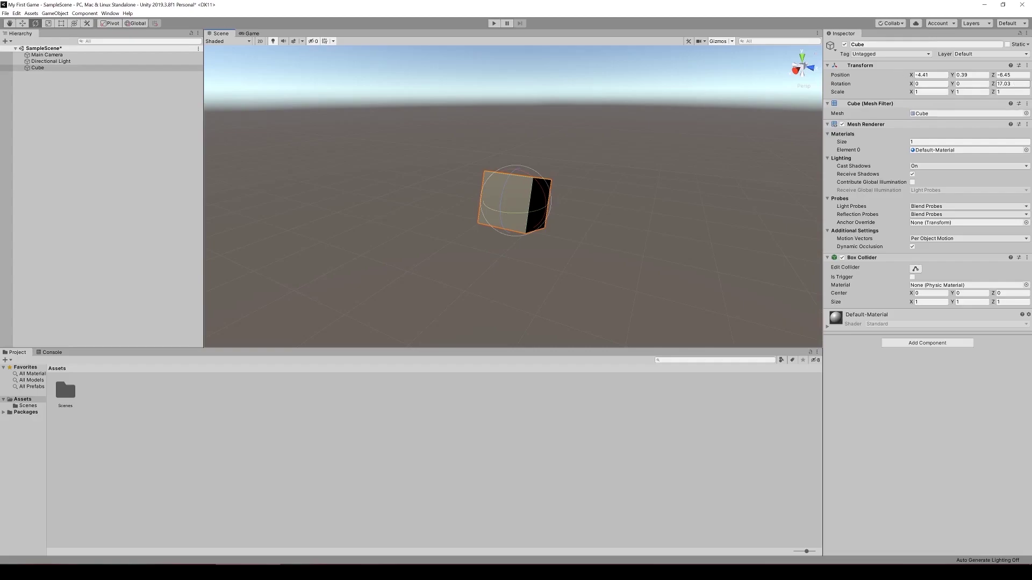
pyautogui.click(1005, 84)
pyautogui.write('0')
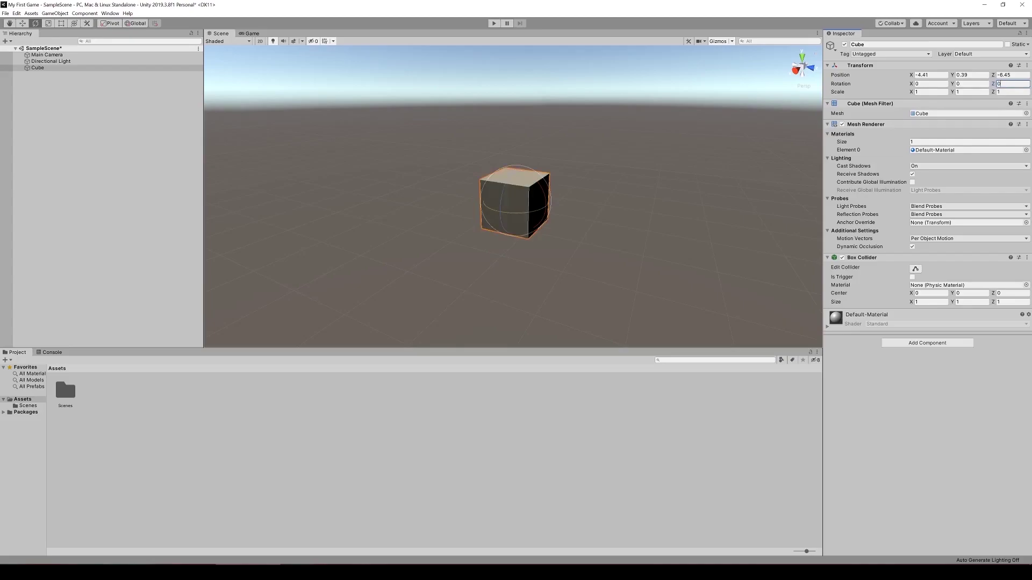
pyautogui.press('Return')
# Try rotating the cube about several axes with the Rotate tool and undo the rotations
pyautogui.moveTo(514, 215); pyautogui.dragTo(511, 258)
pyautogui.moveTo(530, 189); pyautogui.dragTo(559, 198)
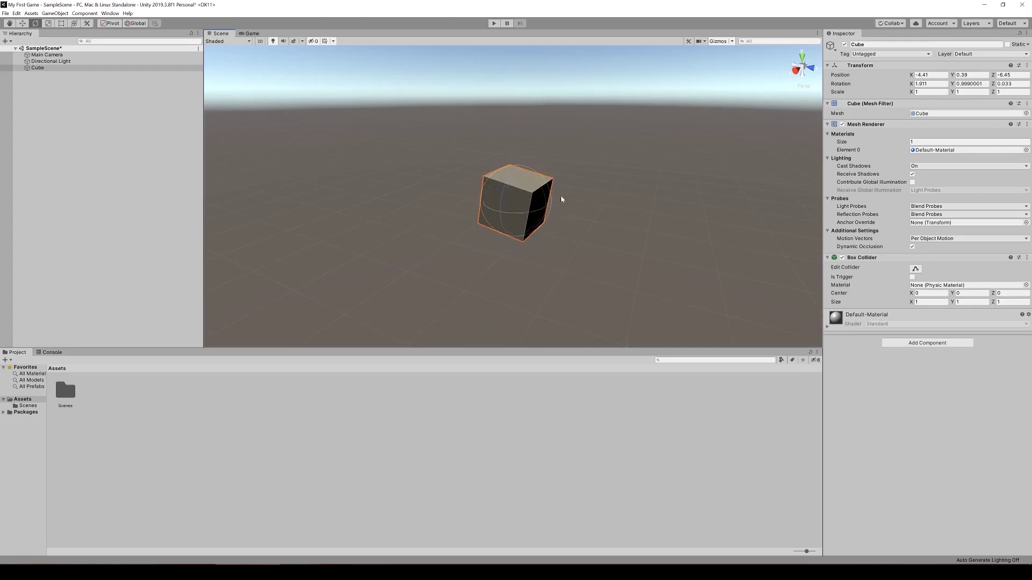
pyautogui.hotkey('ctrl', 'z')
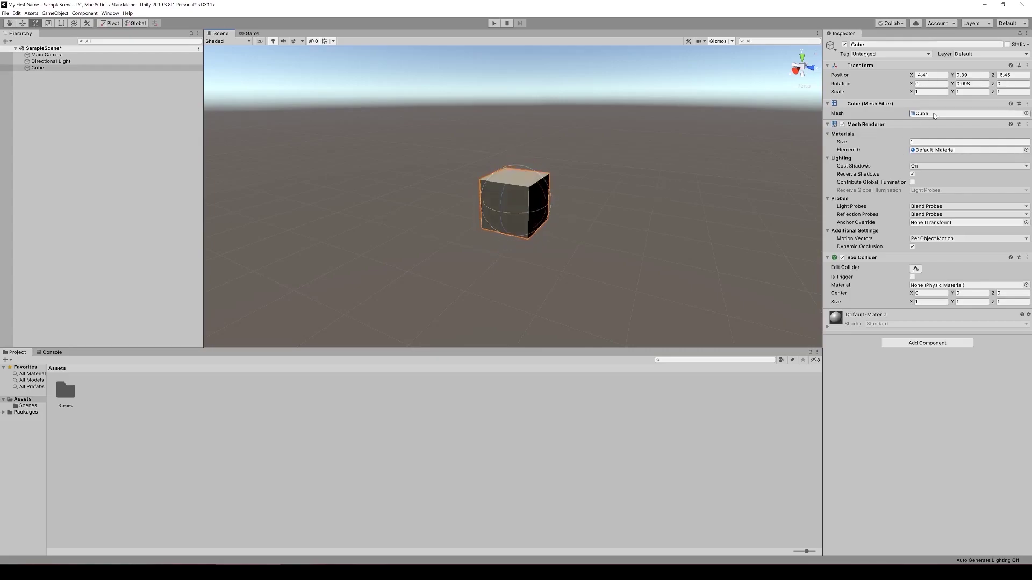
pyautogui.moveTo(530, 173); pyautogui.dragTo(628, 179)
pyautogui.hotkey('ctrl', 'z')
# Try scaling the cube along Y to about 1.59, along the other axes and uniformly with the Scale tool, undoing each change
pyautogui.click(49, 23)
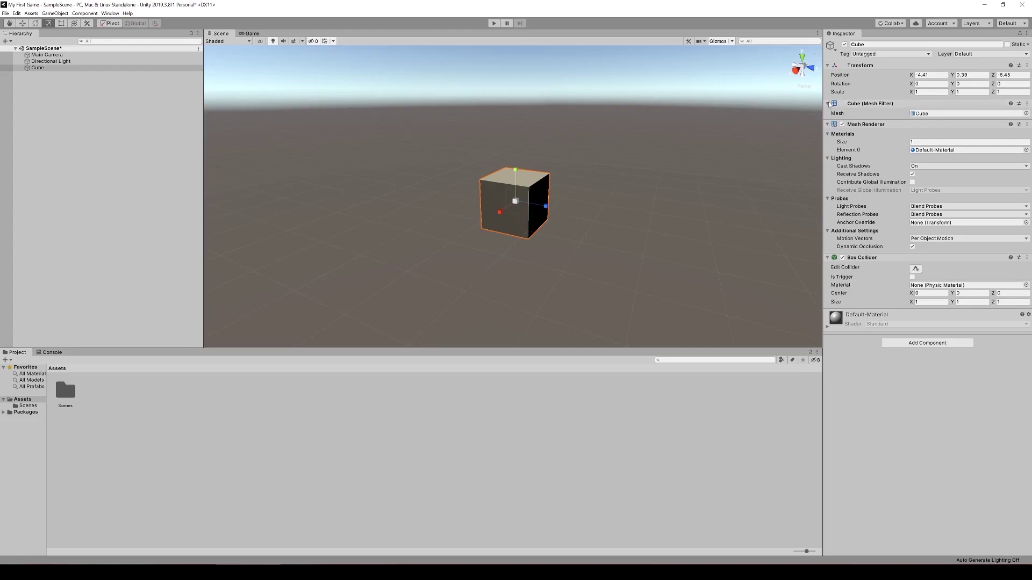
pyautogui.moveTo(517, 173)
pyautogui.mouseDown()
pyautogui.moveTo(517, 59)
pyautogui.moveTo(515, 157)
pyautogui.mouseUp()
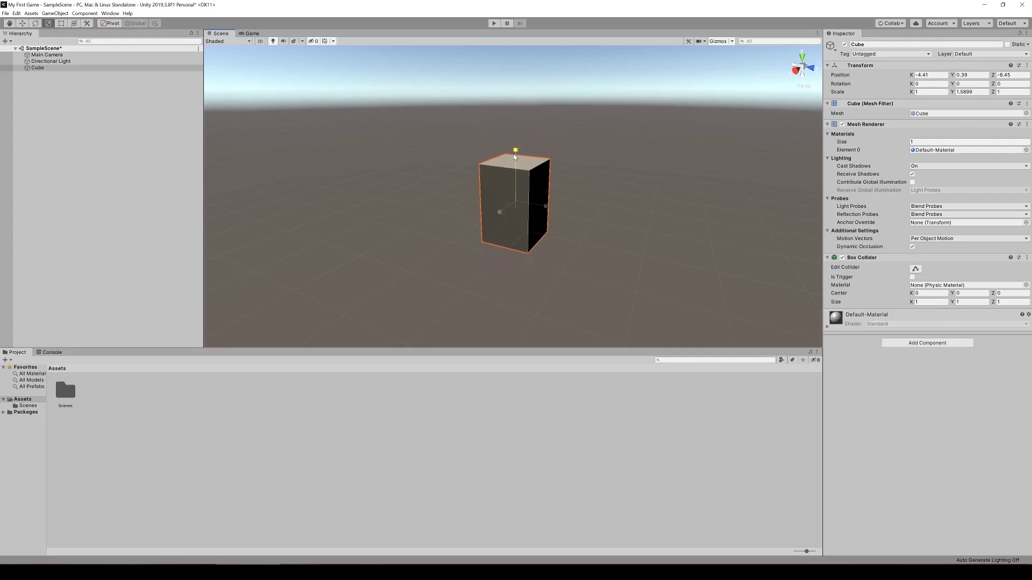
pyautogui.hotkey('ctrl', 'z')
pyautogui.moveTo(502, 214); pyautogui.dragTo(516, 269)
pyautogui.hotkey('ctrl', 'z')
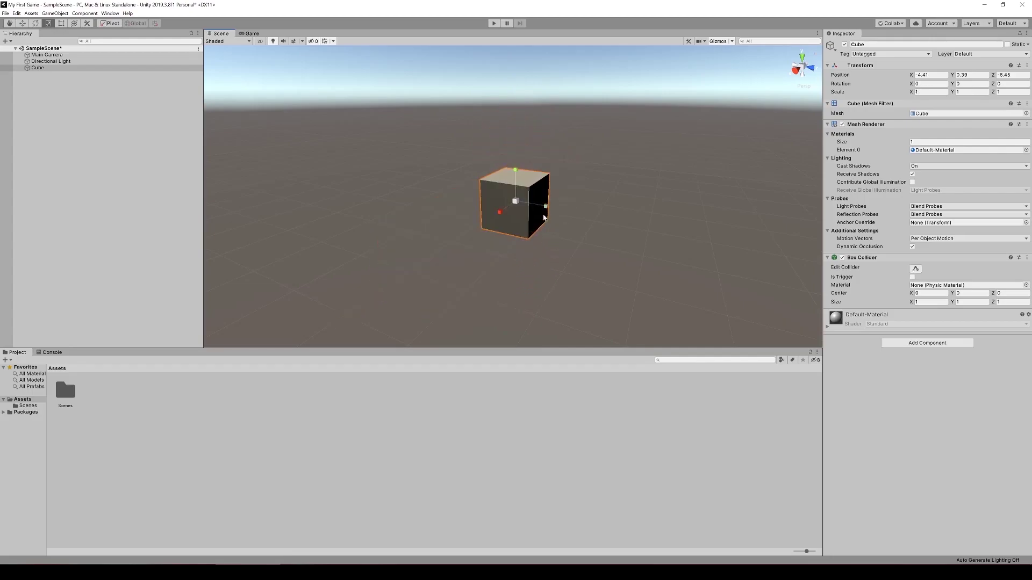
pyautogui.moveTo(547, 211); pyautogui.dragTo(673, 247)
pyautogui.hotkey('ctrl', 'z')
pyautogui.moveTo(516, 204); pyautogui.dragTo(588, 176)
pyautogui.hotkey('ctrl', 'z')
# Set the cube's scale to 2 on X, Y and Z, deselect it and view the enlarged cube
pyautogui.click(932, 91)
pyautogui.write('2')
pyautogui.press('Tab')
pyautogui.write('2')
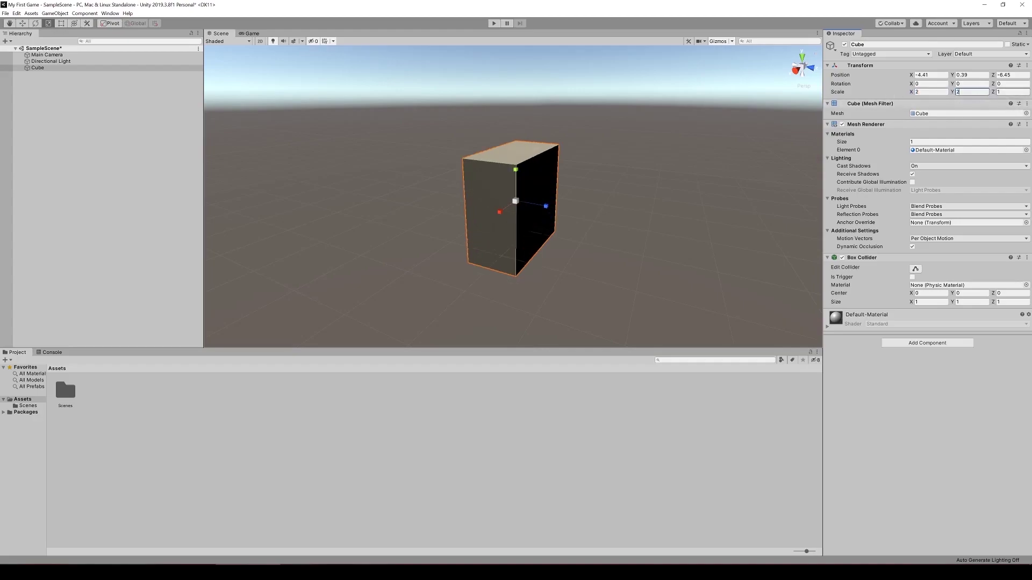
pyautogui.press('Tab')
pyautogui.write('2')
pyautogui.click(725, 161)
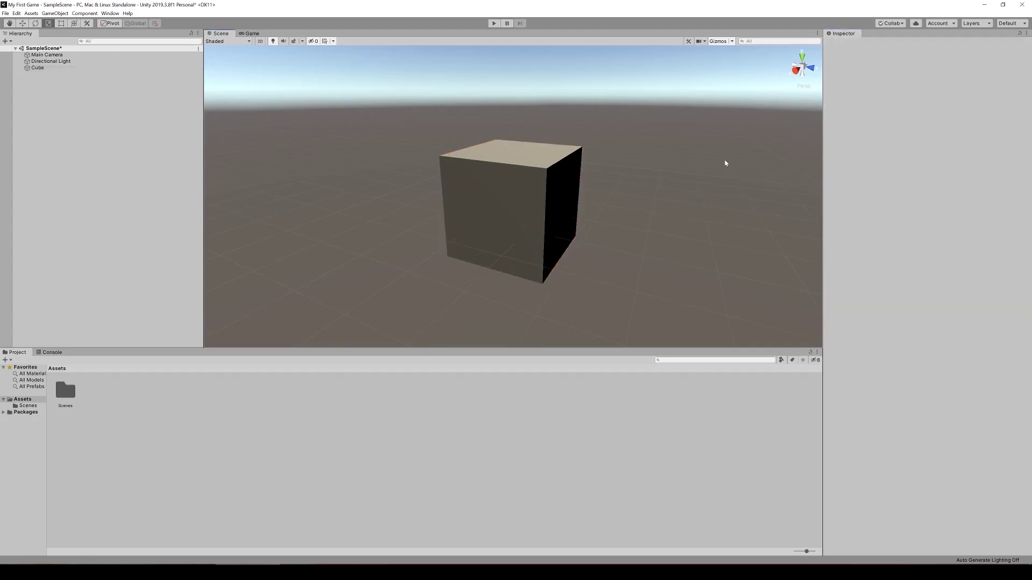
pyautogui.moveTo(726, 162)
pyautogui.keyDown('alt'); pyautogui.mouseDown()
pyautogui.moveTo(654, 143)
pyautogui.moveTo(580, 154)
pyautogui.moveTo(716, 152)
pyautogui.moveTo(719, 174)
pyautogui.mouseUp(); pyautogui.keyUp('alt')
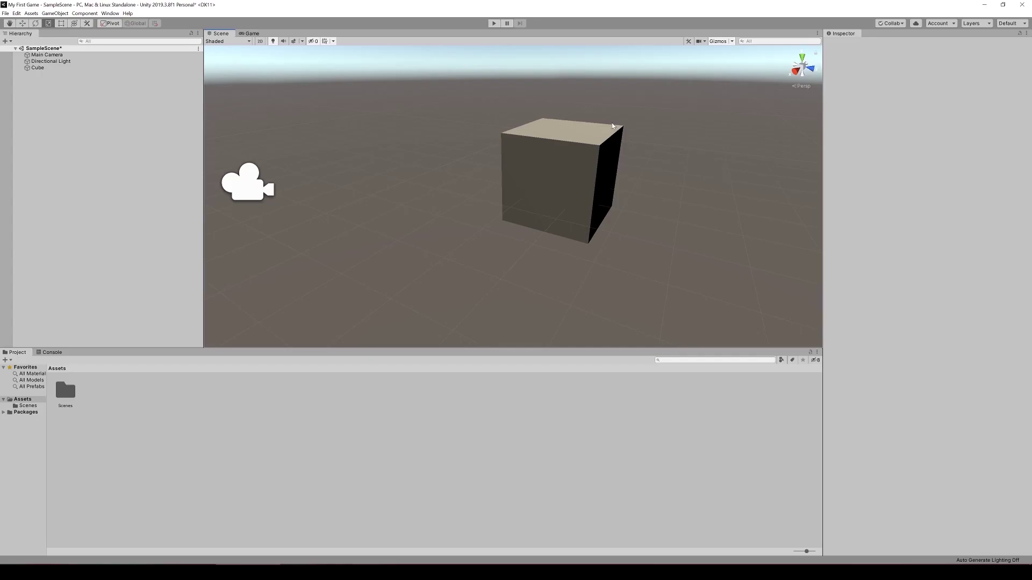
# Select the cube and set its scale to 1 on X, Y and Z
pyautogui.click(595, 152)
pyautogui.click(925, 92)
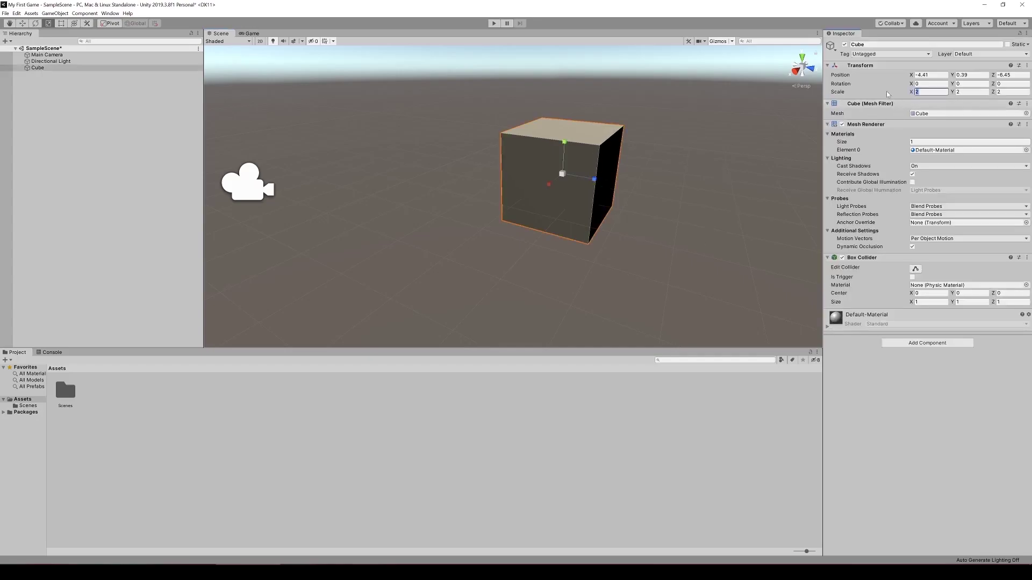
pyautogui.write('1')
pyautogui.press('Tab')
pyautogui.write('1')
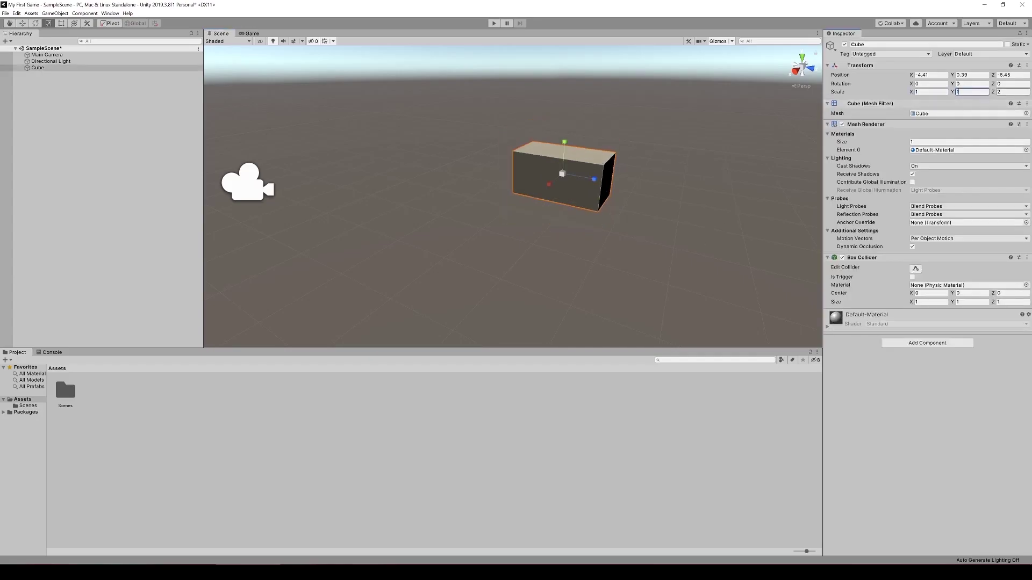
pyautogui.press('Tab')
pyautogui.write('1')
pyautogui.press('Return')
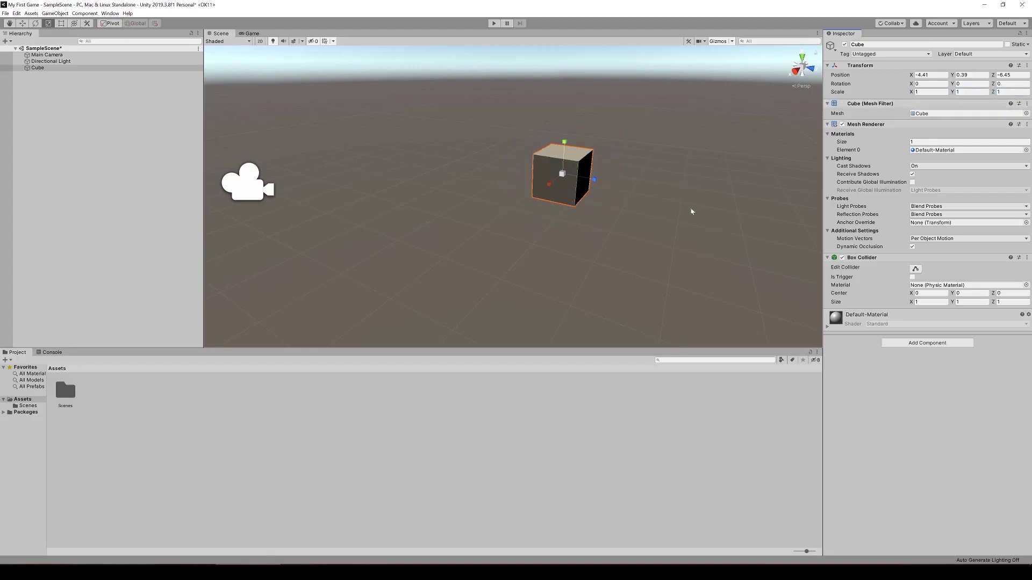
# Frame and deselect the cube, check how it appears in the Game view, and return to the Scene view
pyautogui.press('f')
pyautogui.click(376, 177)
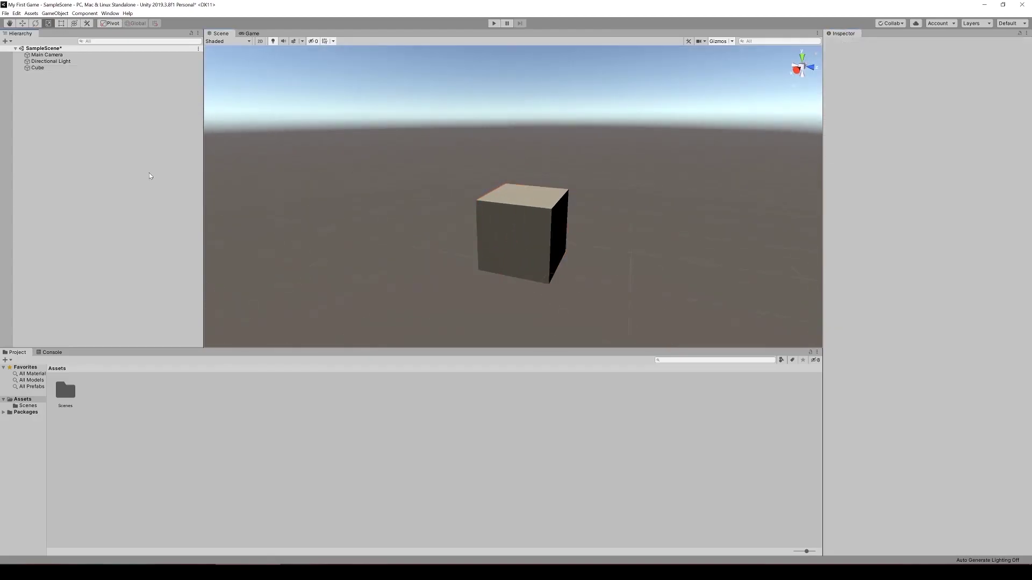
pyautogui.keyDown('alt'); pyautogui.moveTo(377, 177); pyautogui.dragTo(514, 219); pyautogui.keyUp('alt')
pyautogui.scroll(-3, 408, 229)
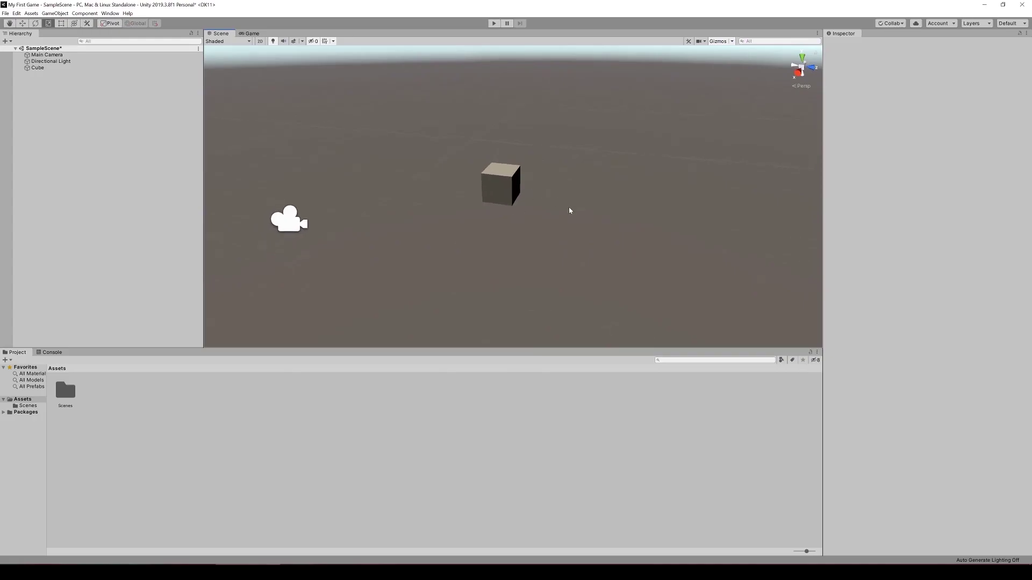
pyautogui.click(253, 33)
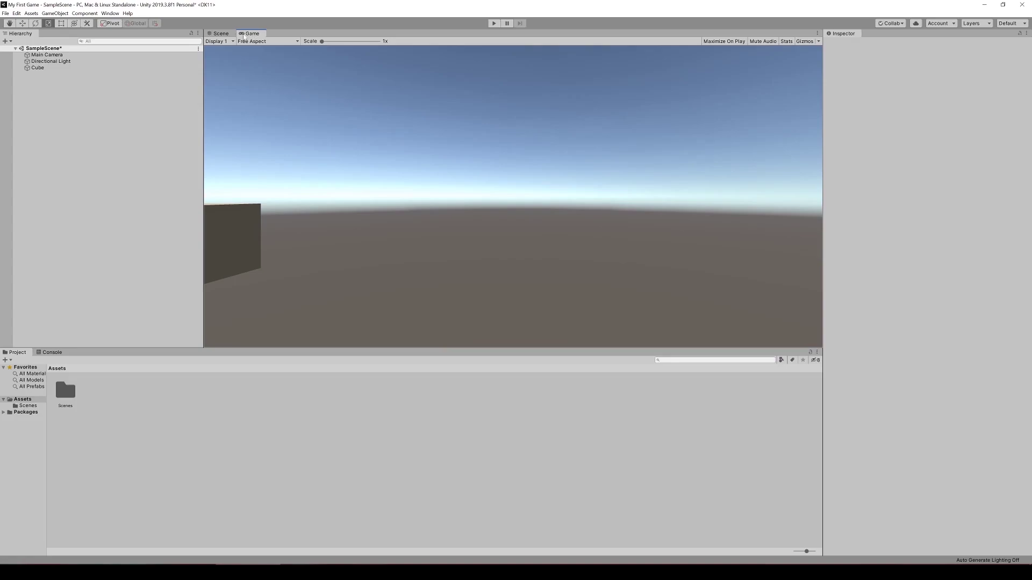
pyautogui.click(222, 33)
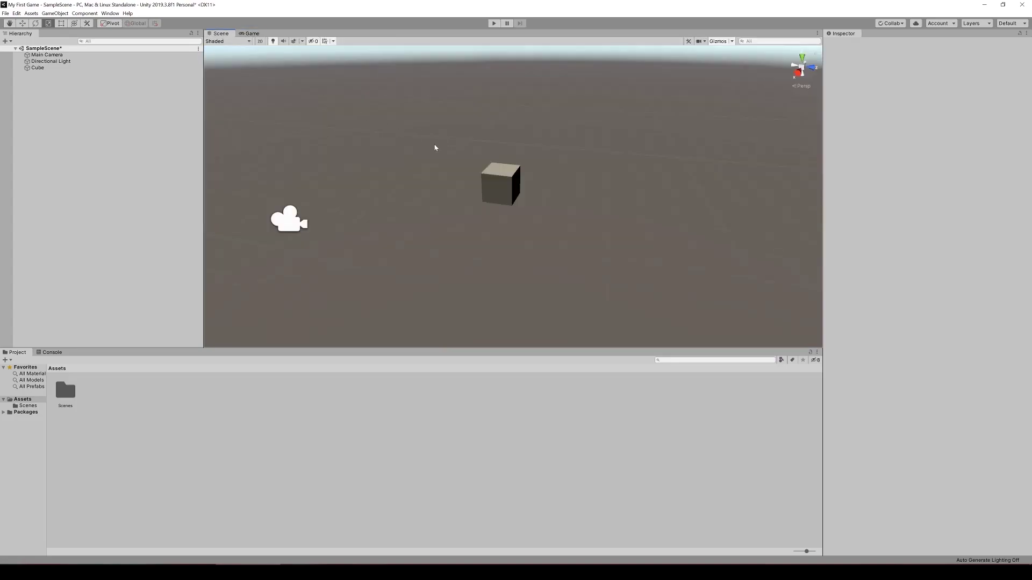
# Select the Main Camera and move it to about X -4.37, Y 3.135, Z -10.84, behind and above the cube
pyautogui.click(293, 223)
pyautogui.keyDown('alt'); pyautogui.moveTo(293, 224); pyautogui.dragTo(530, 293); pyautogui.keyUp('alt')
pyautogui.keyDown('alt'); pyautogui.moveTo(602, 155); pyautogui.dragTo(532, 177); pyautogui.keyUp('alt')
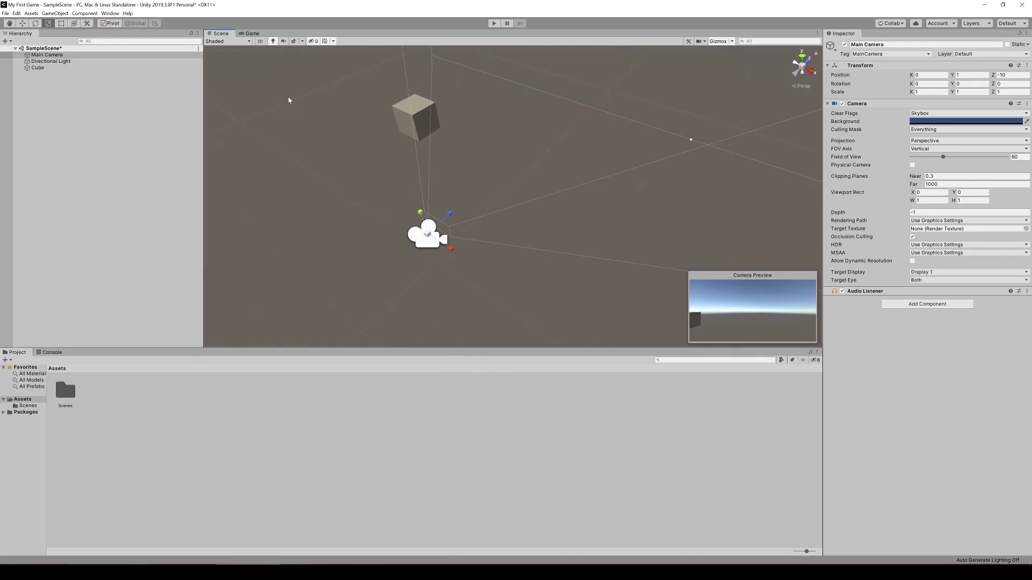
pyautogui.click(23, 24)
pyautogui.moveTo(451, 247); pyautogui.dragTo(301, 210)
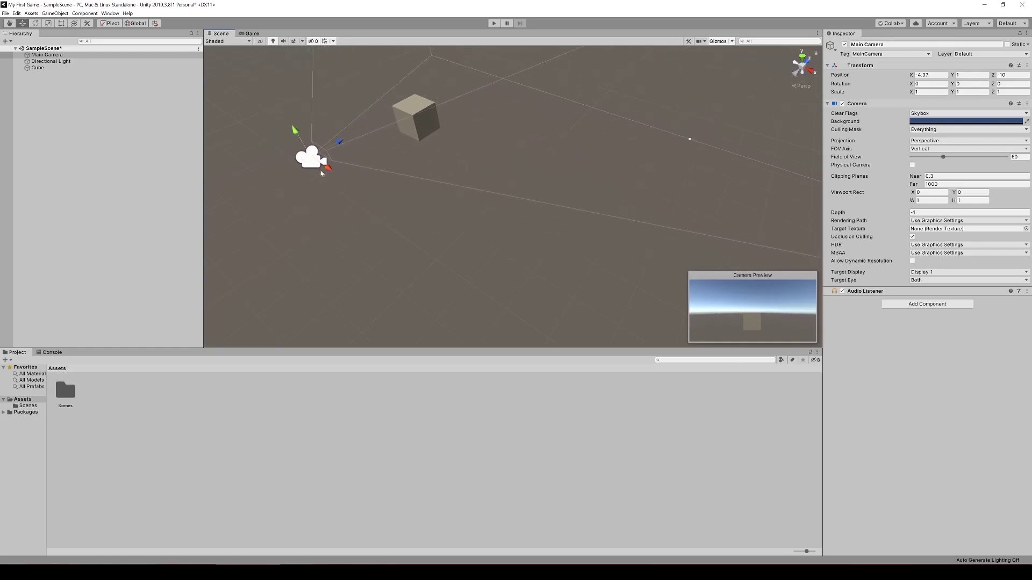
pyautogui.moveTo(339, 144); pyautogui.dragTo(232, 81)
pyautogui.keyDown('alt'); pyautogui.moveTo(369, 112); pyautogui.dragTo(484, 140); pyautogui.keyUp('alt')
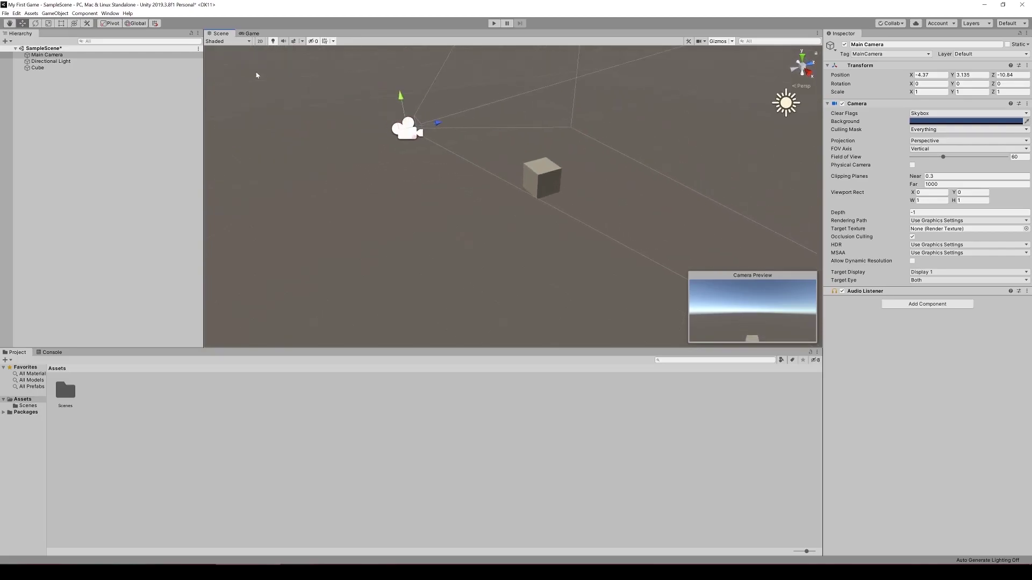
# Tilt the Main Camera down toward the cube to an X rotation of about 27.95, check the Game view, and deselect it
pyautogui.click(36, 24)
pyautogui.keyDown('alt'); pyautogui.moveTo(377, 112); pyautogui.dragTo(433, 128); pyautogui.keyUp('alt')
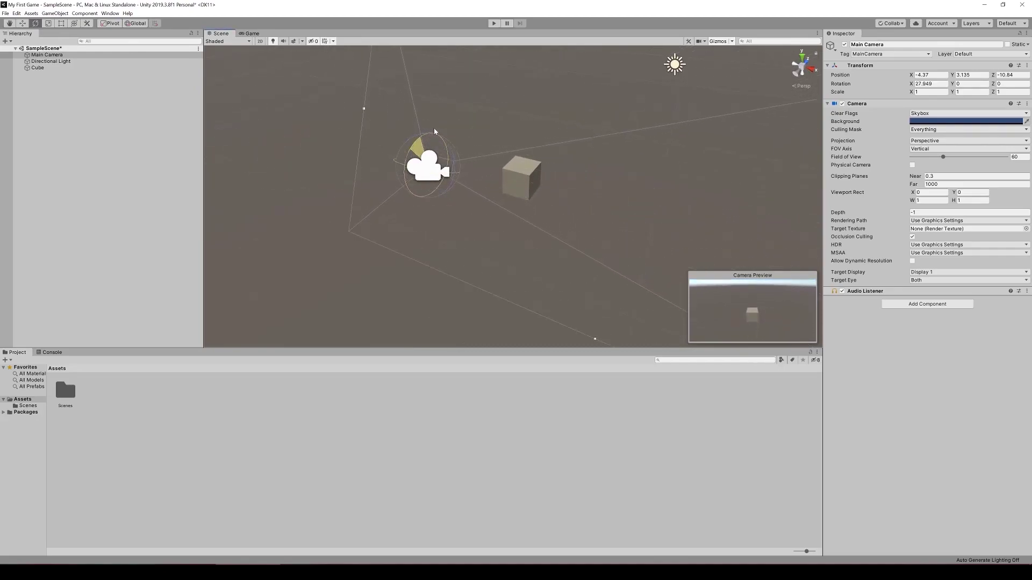
pyautogui.click(253, 33)
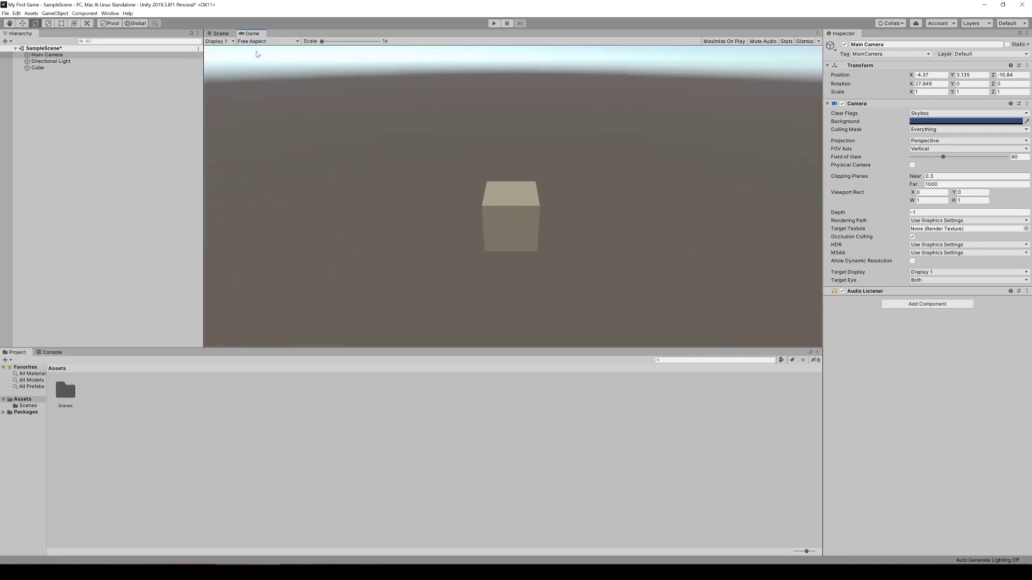
pyautogui.click(220, 34)
pyautogui.click(271, 179)
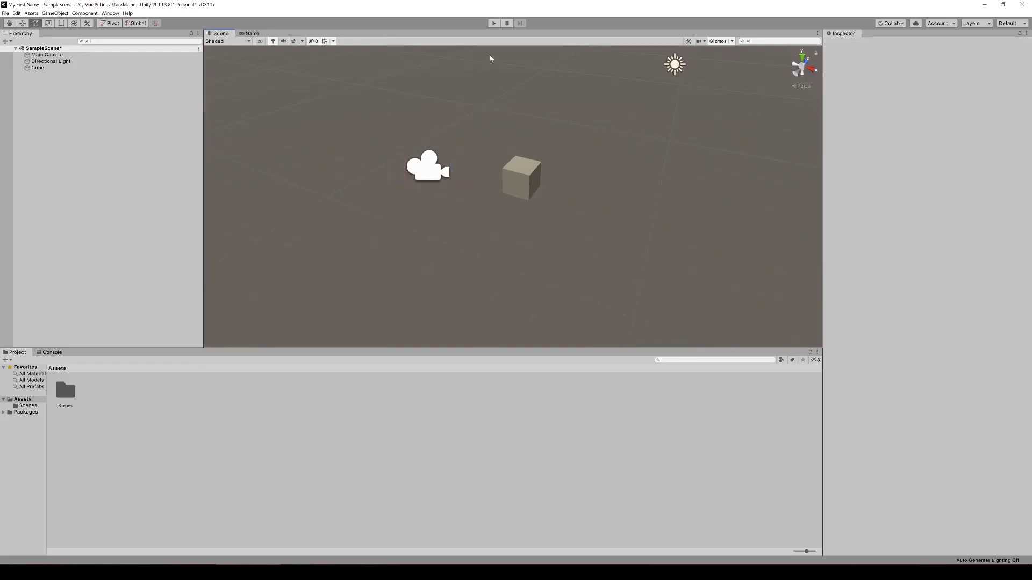
# Start playing the game and switch to the Scene view while it runs
pyautogui.click(494, 23)
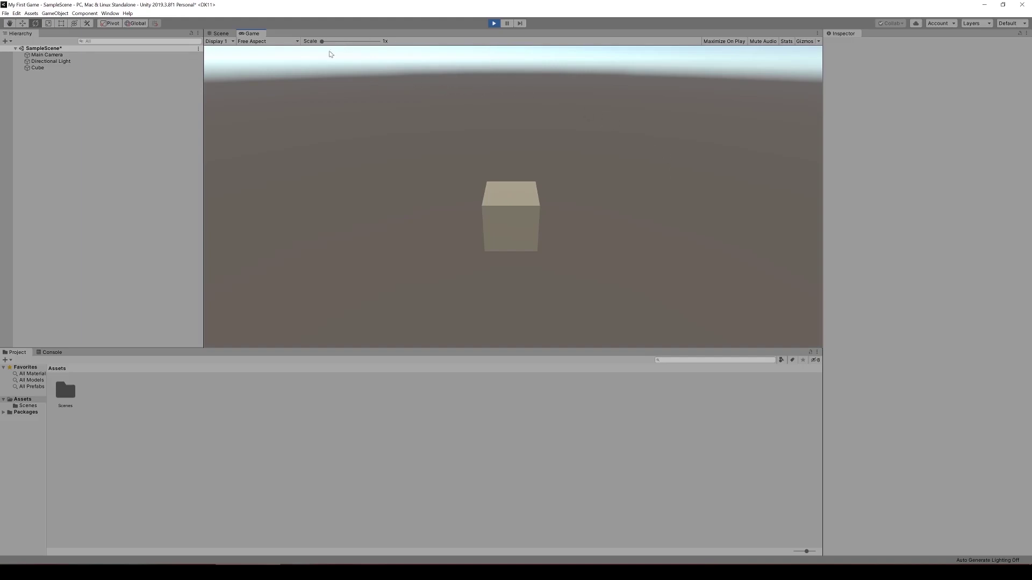
pyautogui.click(217, 34)
pyautogui.moveTo(596, 192); pyautogui.dragTo(535, 240, button='right')
# In Play mode, select the cube, scale it down uniformly to about 0.295, and deselect it
pyautogui.click(535, 241)
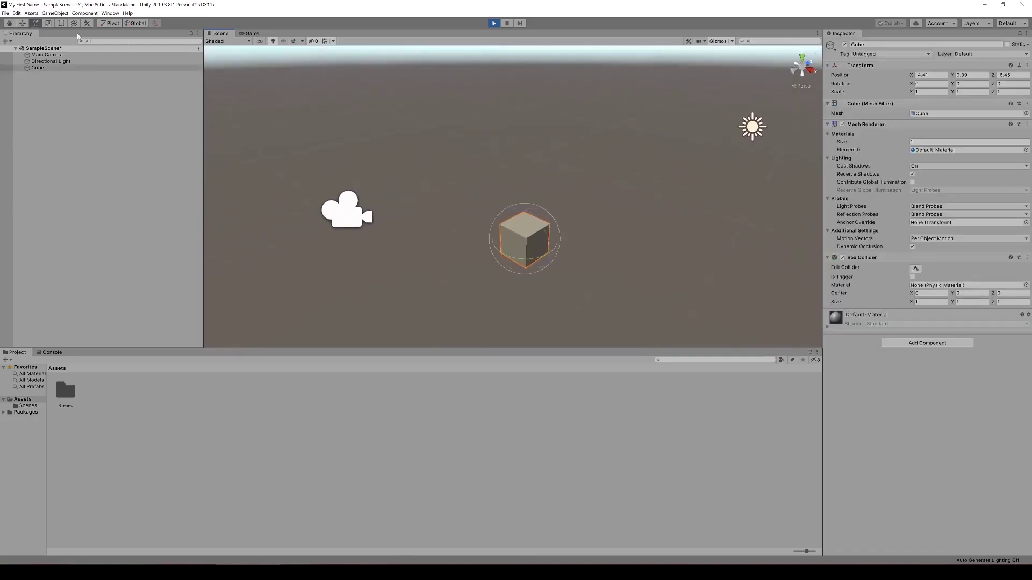
pyautogui.click(22, 23)
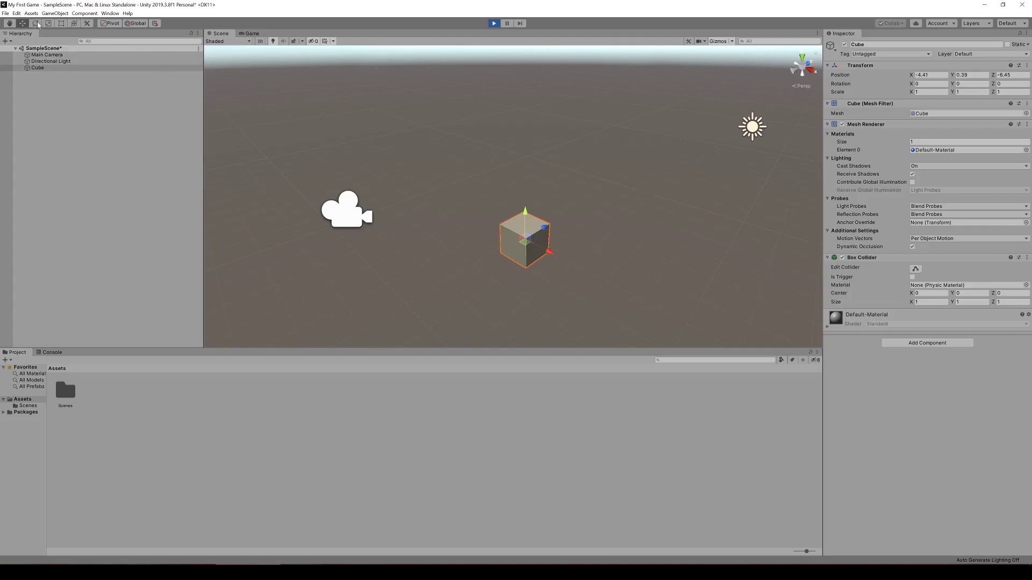
pyautogui.press('r')
pyautogui.moveTo(528, 243); pyautogui.dragTo(513, 266)
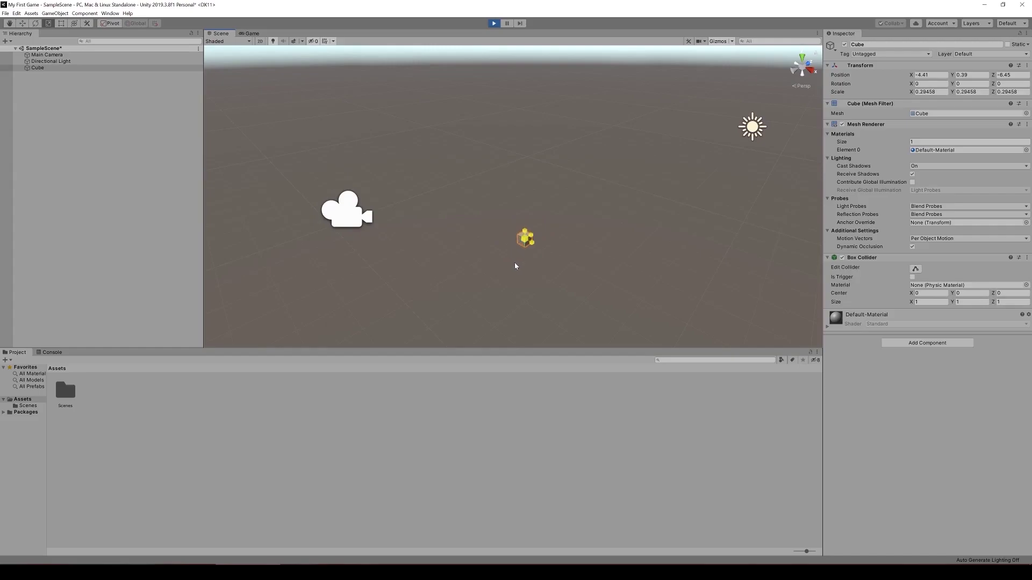
pyautogui.click(445, 276)
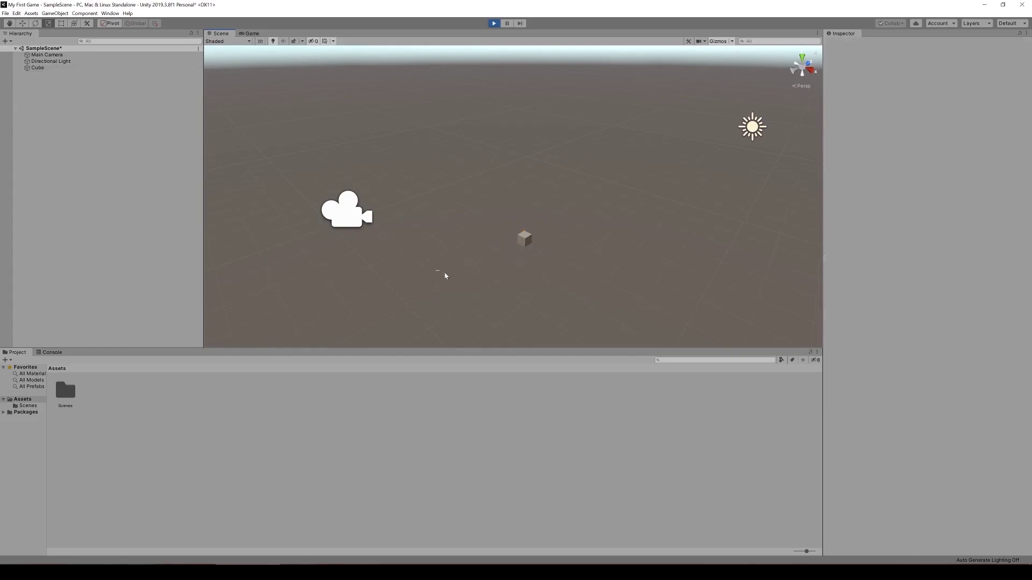
# In Play mode, rotate the cube to a Y rotation of about 29.187 and check it in the Game view
pyautogui.click(248, 34)
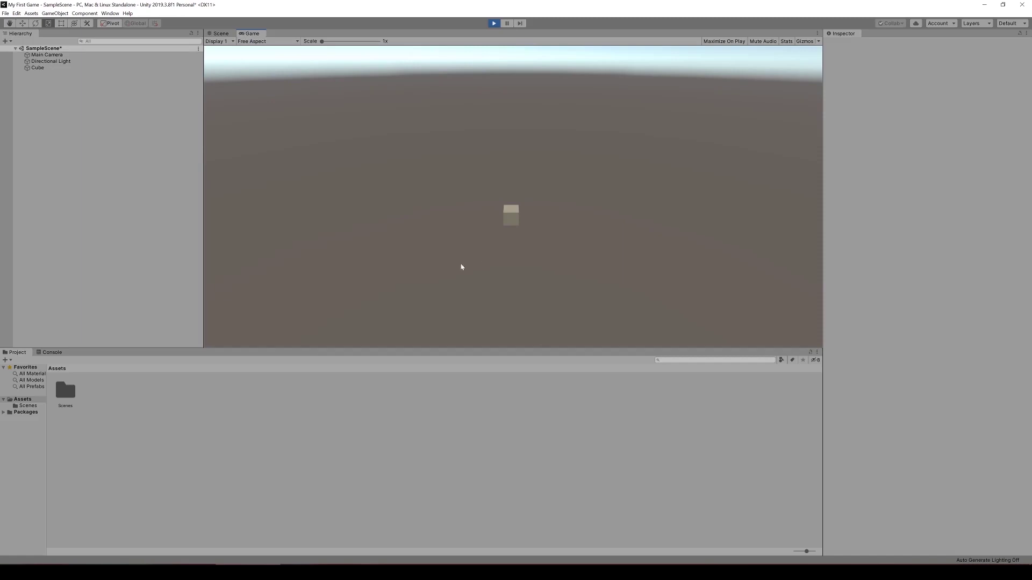
pyautogui.click(221, 34)
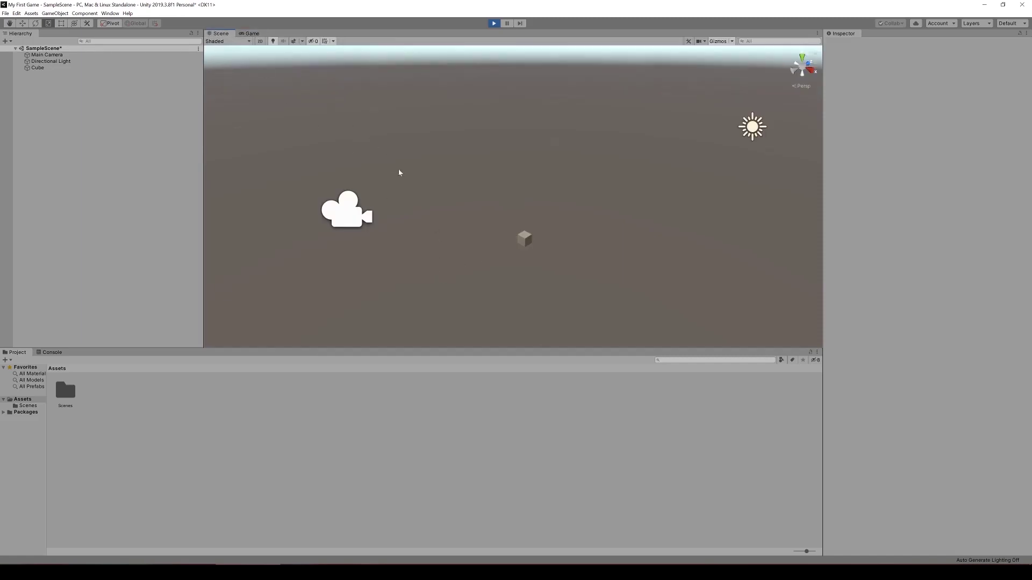
pyautogui.click(525, 238)
pyautogui.click(35, 23)
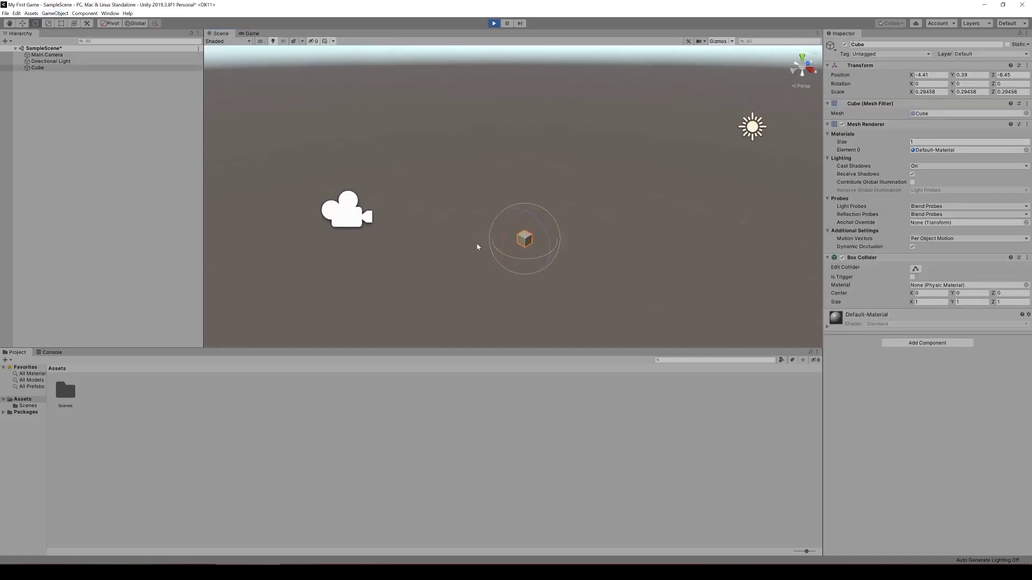
pyautogui.moveTo(527, 261); pyautogui.dragTo(490, 264)
pyautogui.click(253, 33)
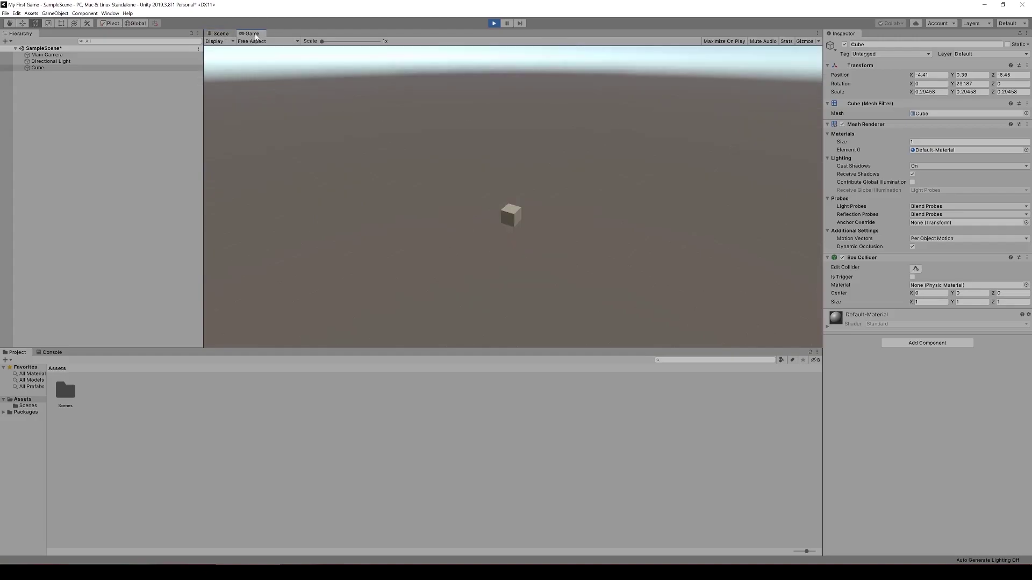
# Stop playing the game, reselect the cube to check its Transform values in the Scene view, and deselect it
pyautogui.click(496, 23)
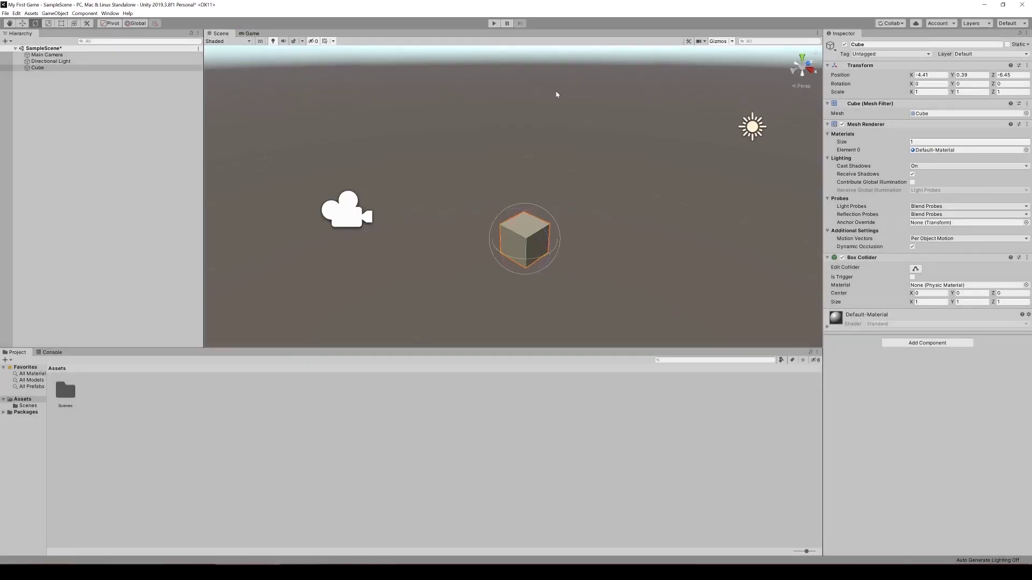
pyautogui.click(567, 250)
pyautogui.click(520, 234)
pyautogui.click(926, 84)
pyautogui.click(456, 76)
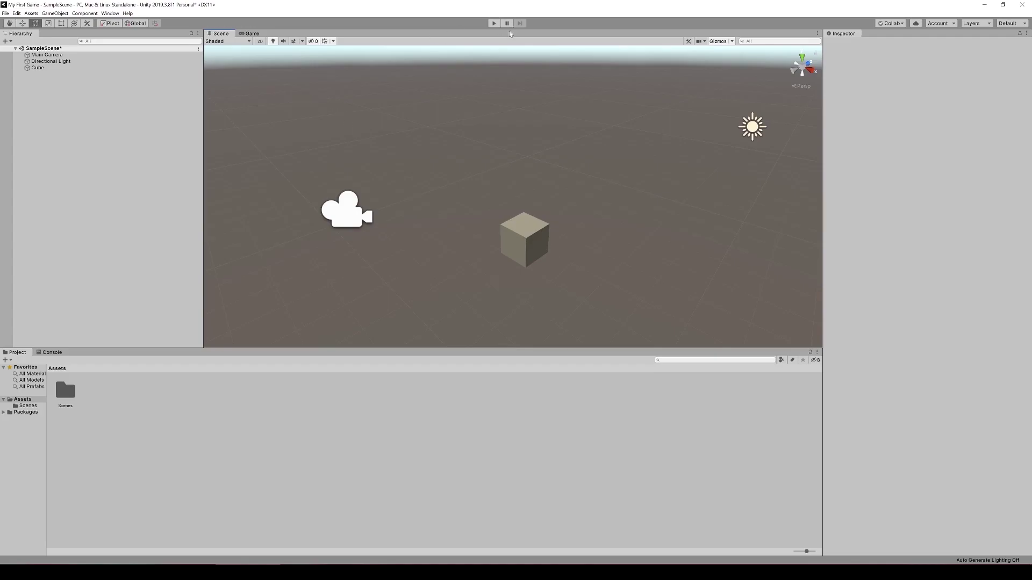
pyautogui.keyDown('alt'); pyautogui.moveTo(557, 92); pyautogui.dragTo(409, 96); pyautogui.keyUp('alt')
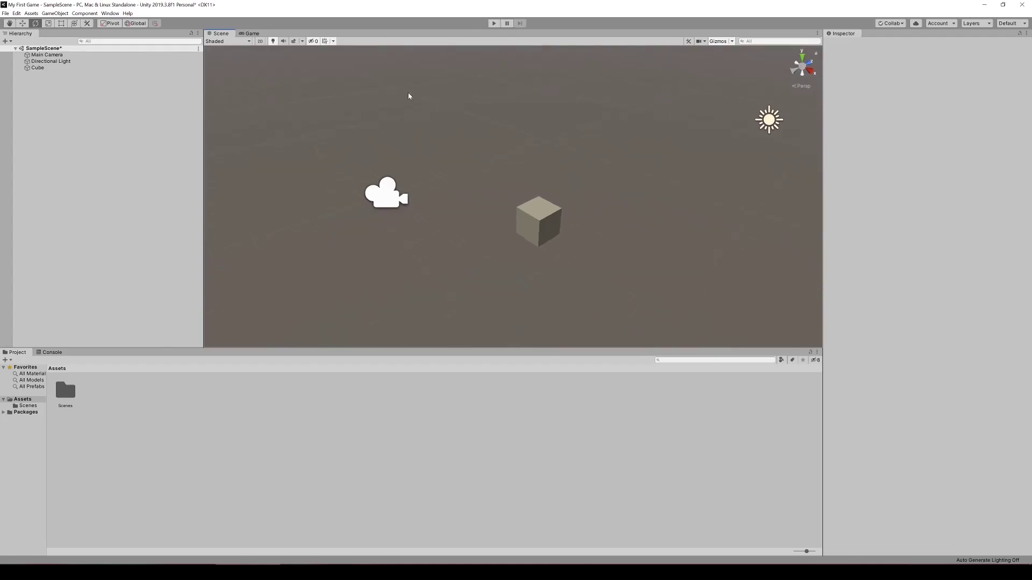